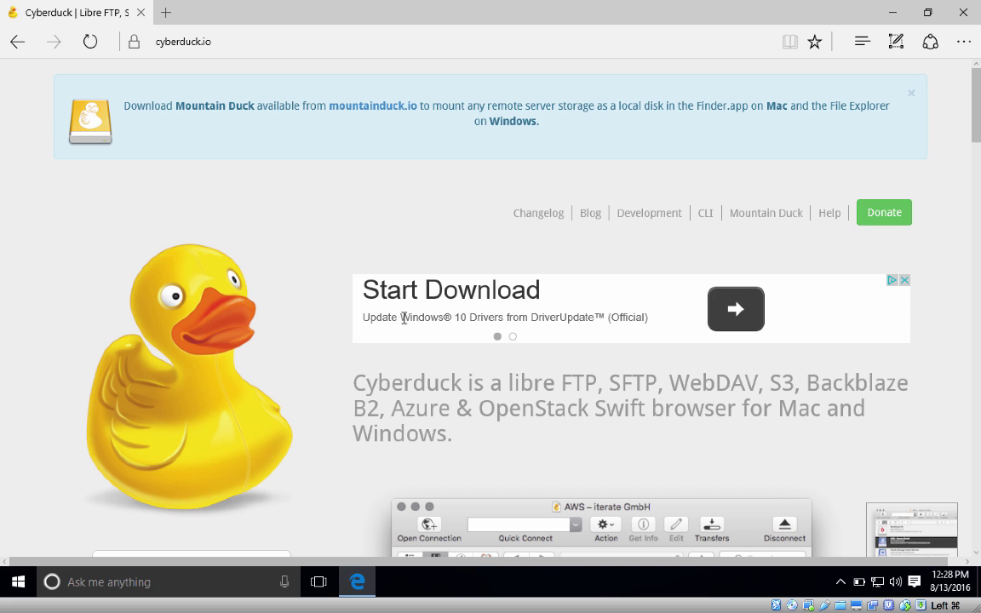
# Step: Scroll the cyberduck.io page so the Download Cyberduck for Windows button is in view
pyautogui.scroll(-5, 220, 413)
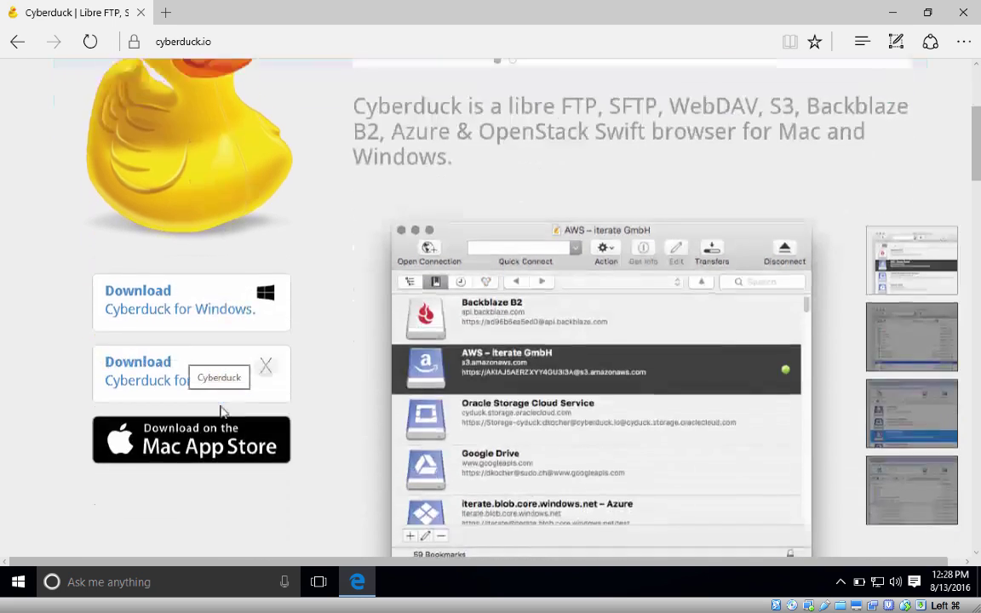
pyautogui.scroll(1, 220, 412)
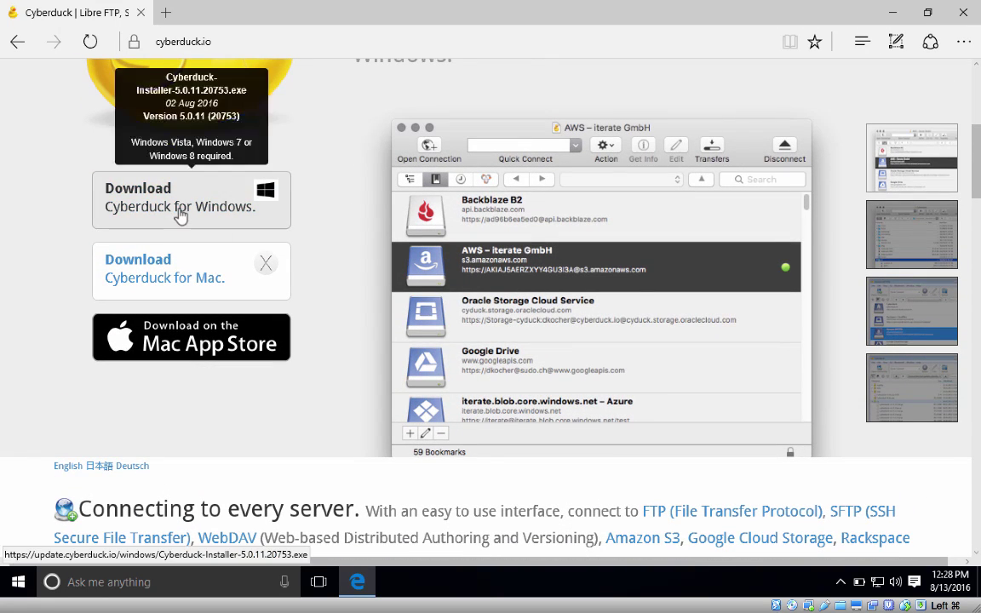
pyautogui.moveTo(180, 214)
pyautogui.moveTo(964, 17)
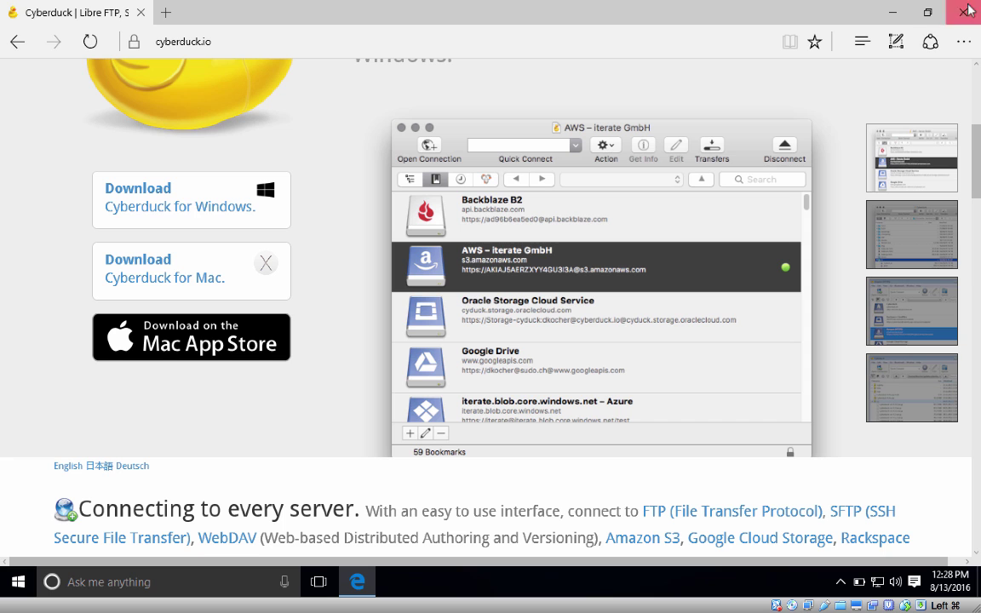
# Step: Close Edge and launch Cyberduck from the Start menu's Recently added list
pyautogui.click(967, 10)
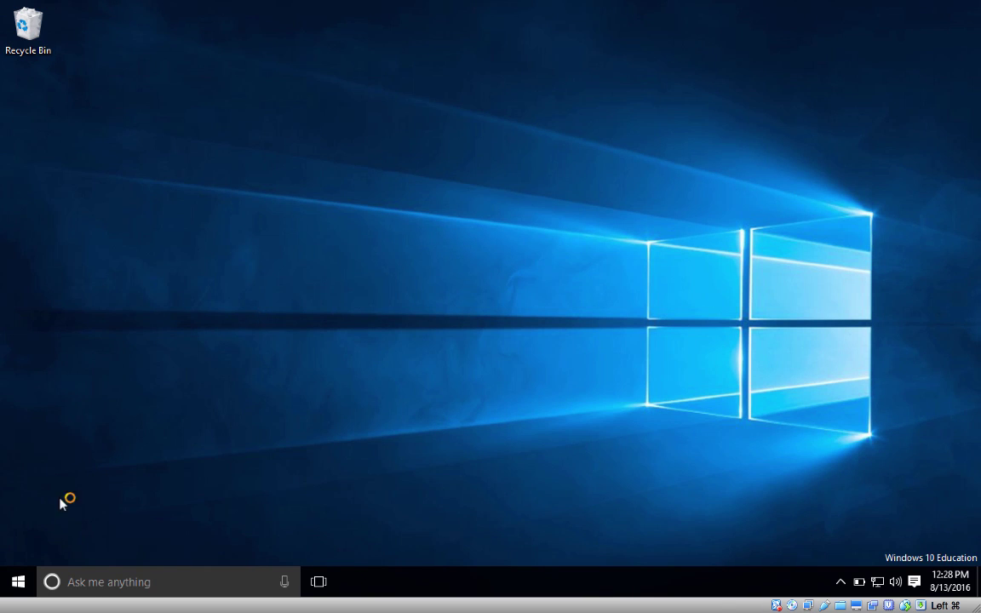
pyautogui.click(17, 582)
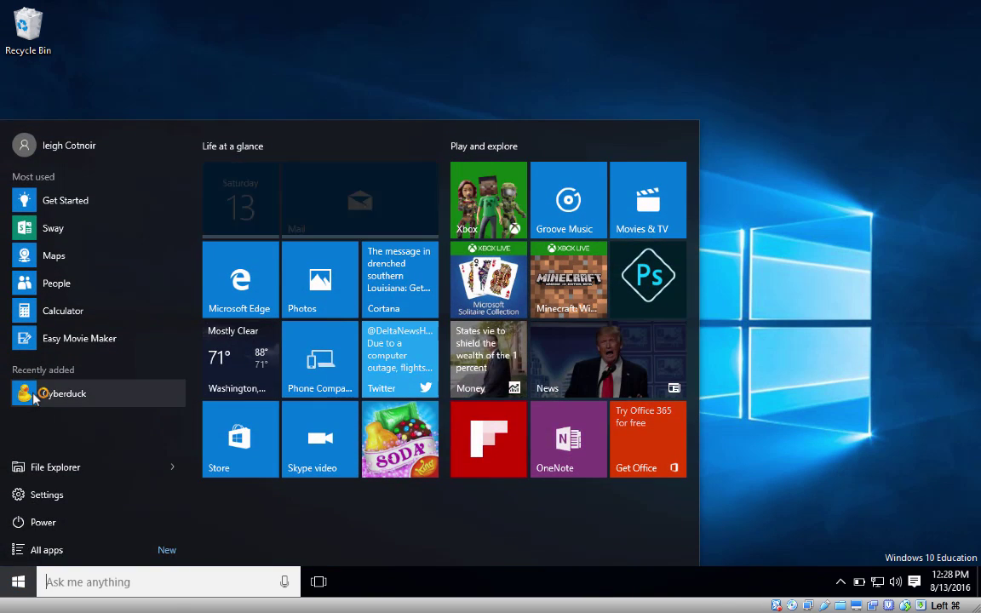
pyautogui.click(59, 393)
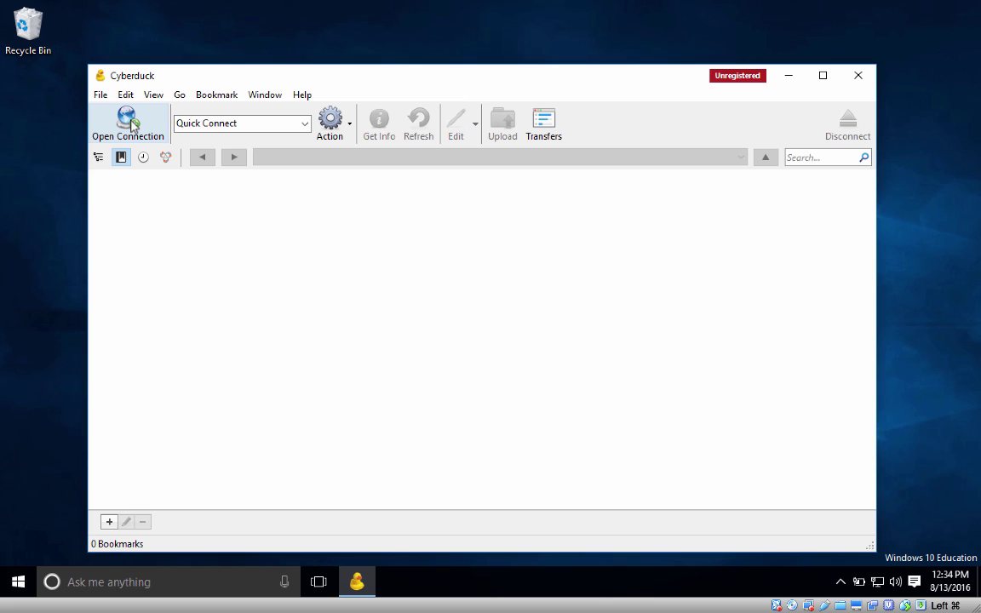
# Step: Open a new connection and set its protocol to SFTP (SSH File Transfer Protocol), port 22
pyautogui.click(129, 125)
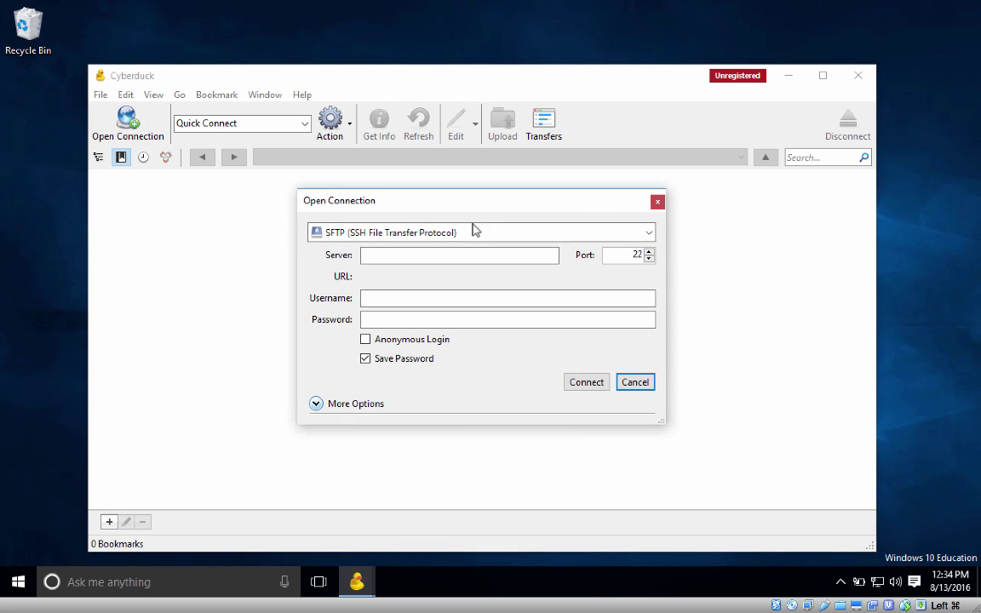
pyautogui.click(439, 232)
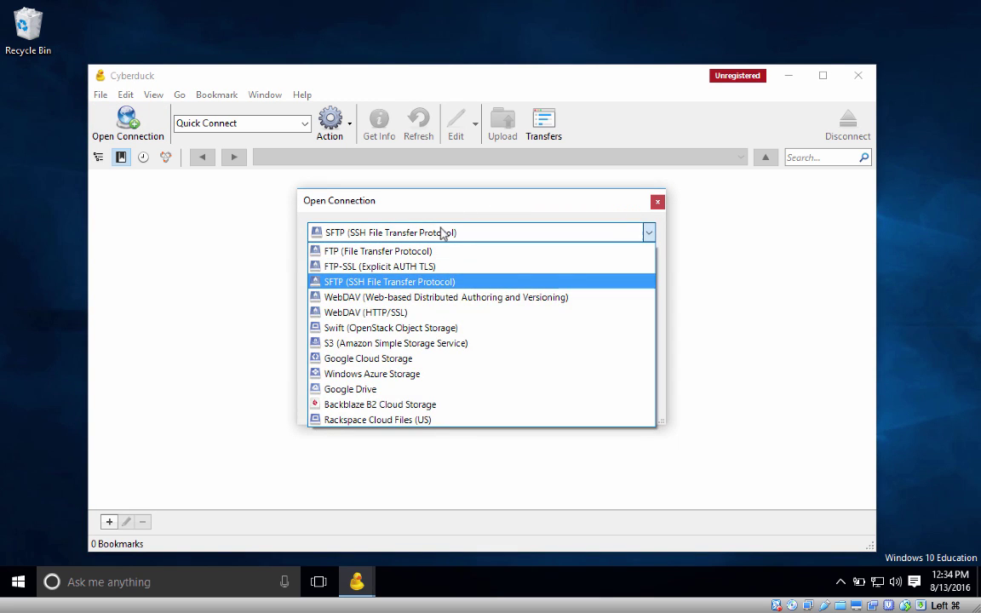
pyautogui.click(430, 252)
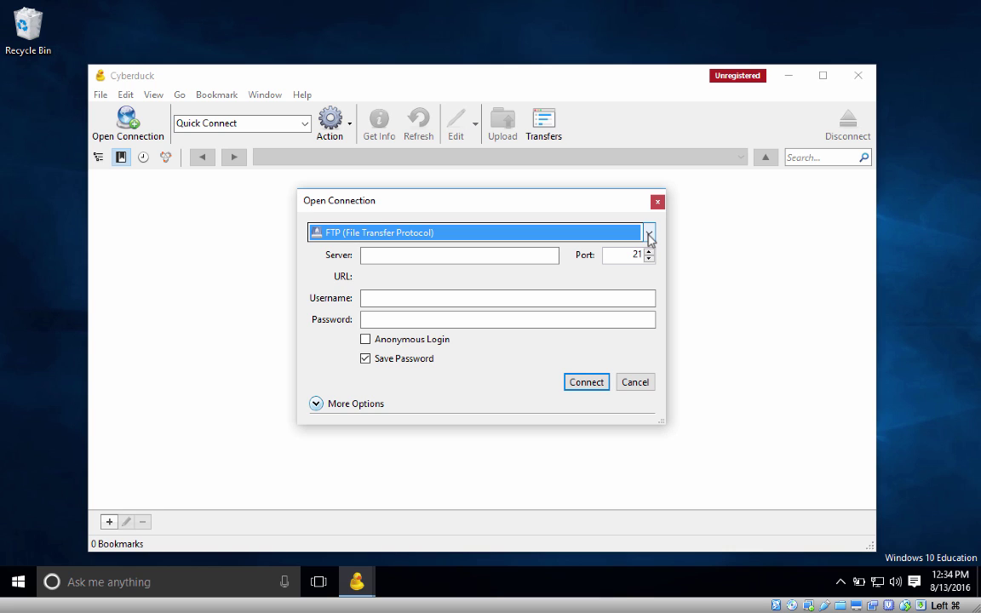
pyautogui.click(649, 236)
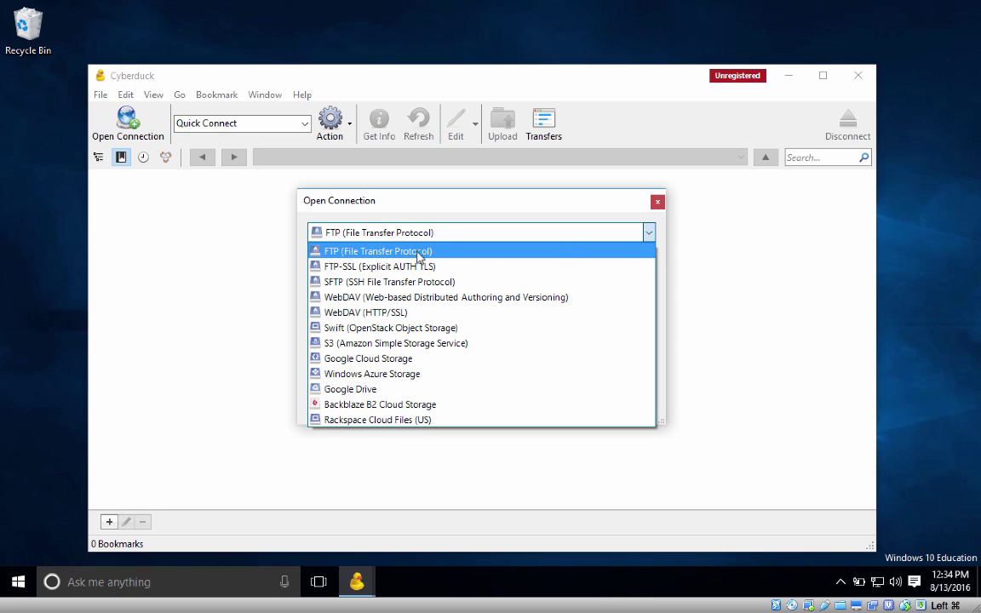
pyautogui.click(372, 285)
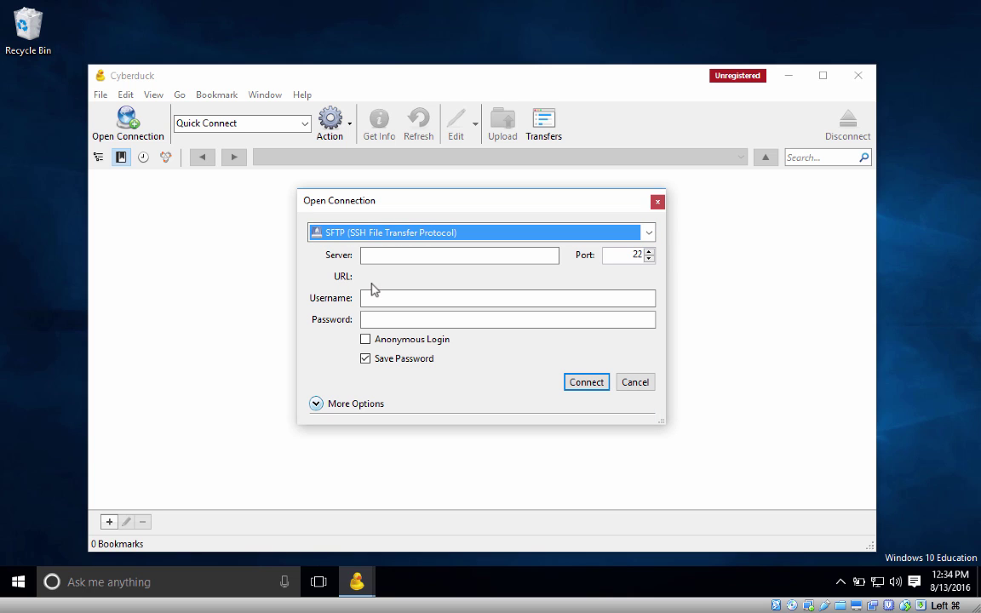
pyautogui.click(404, 255)
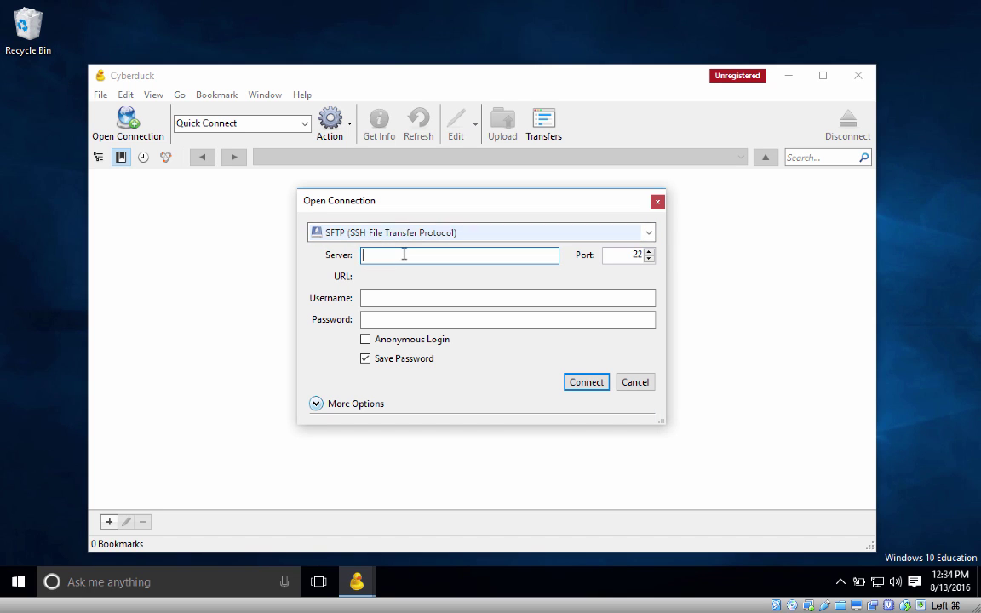
# Step: Enter server mat.miracosta.edu, keep port 22, and fill in the account's username and password
pyautogui.write('mat')
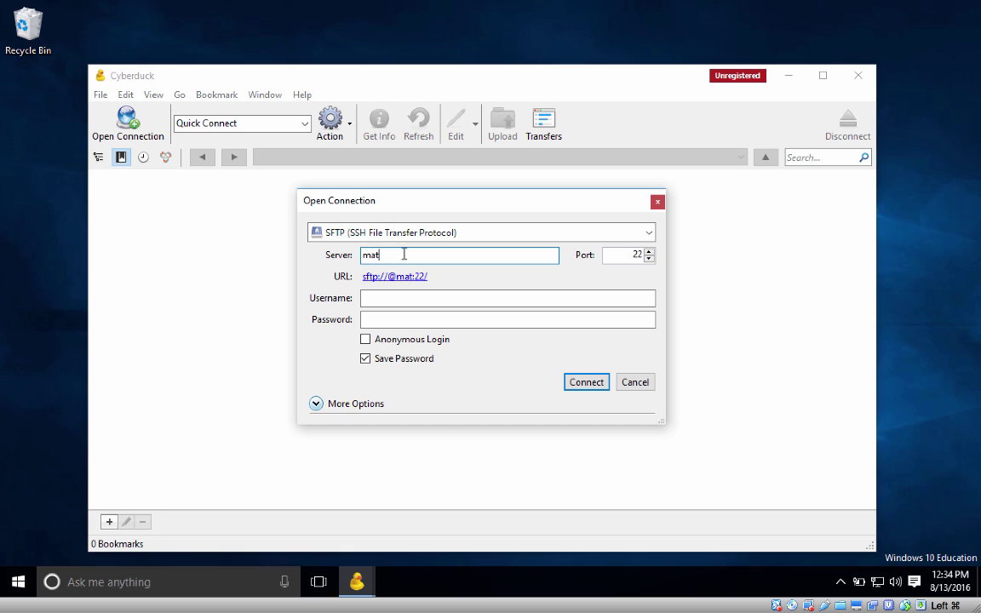
pyautogui.write('.miracosta.edu')
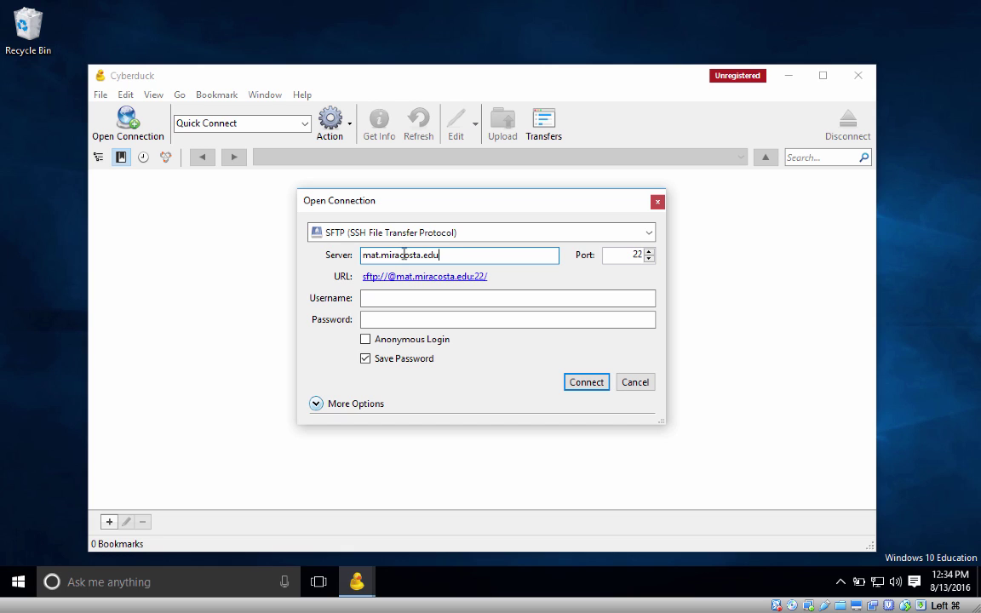
pyautogui.press('Tab')
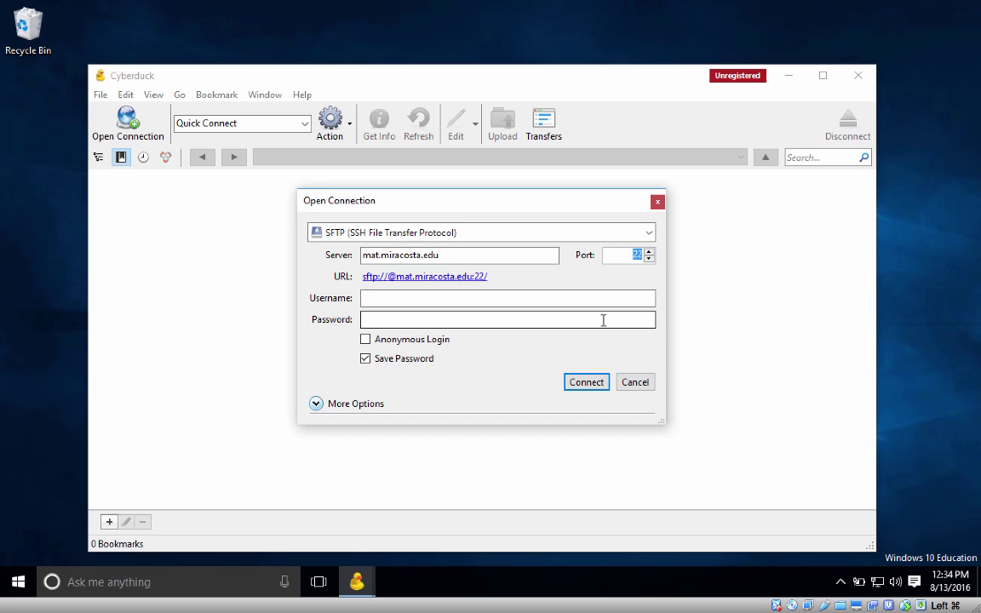
pyautogui.click(394, 298)
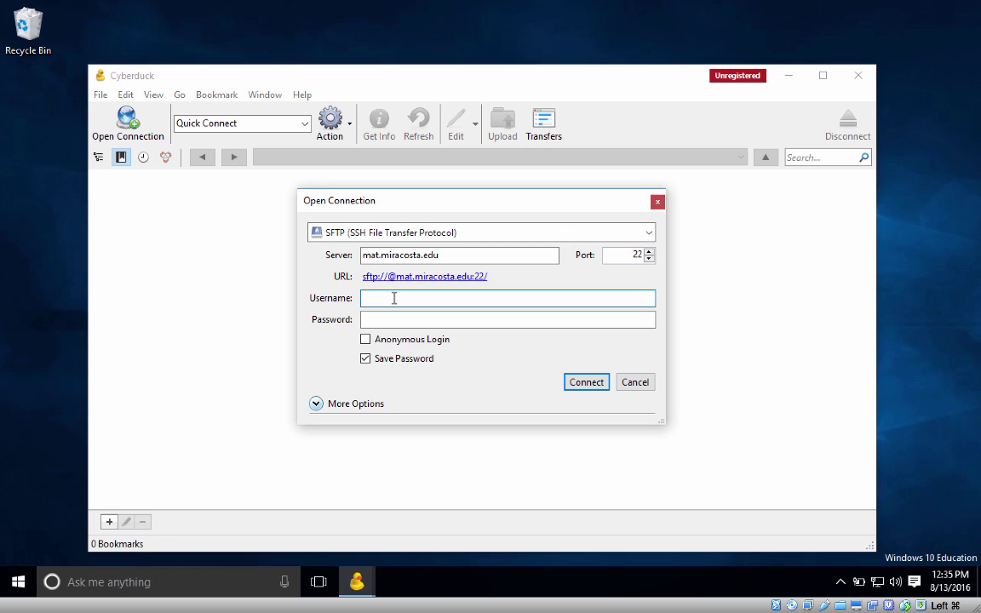
pyautogui.write('w1234567')
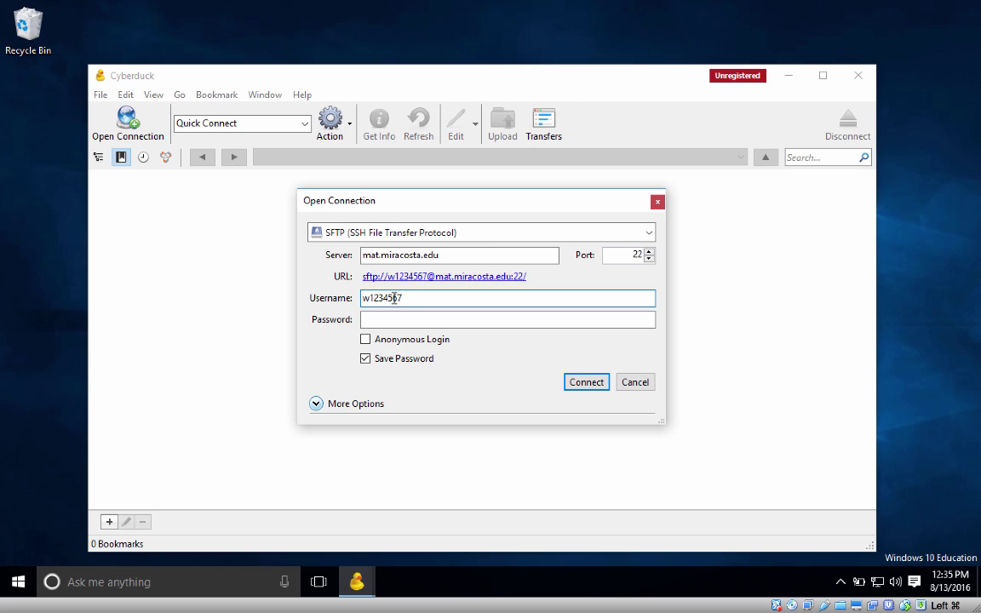
pyautogui.press('BackSpace')
pyautogui.press('BackSpace')
pyautogui.press('BackSpace')
pyautogui.press('BackSpace')
pyautogui.press('BackSpace')
pyautogui.press('BackSpace')
pyautogui.press('BackSpace')
pyautogui.press('BackSpace')
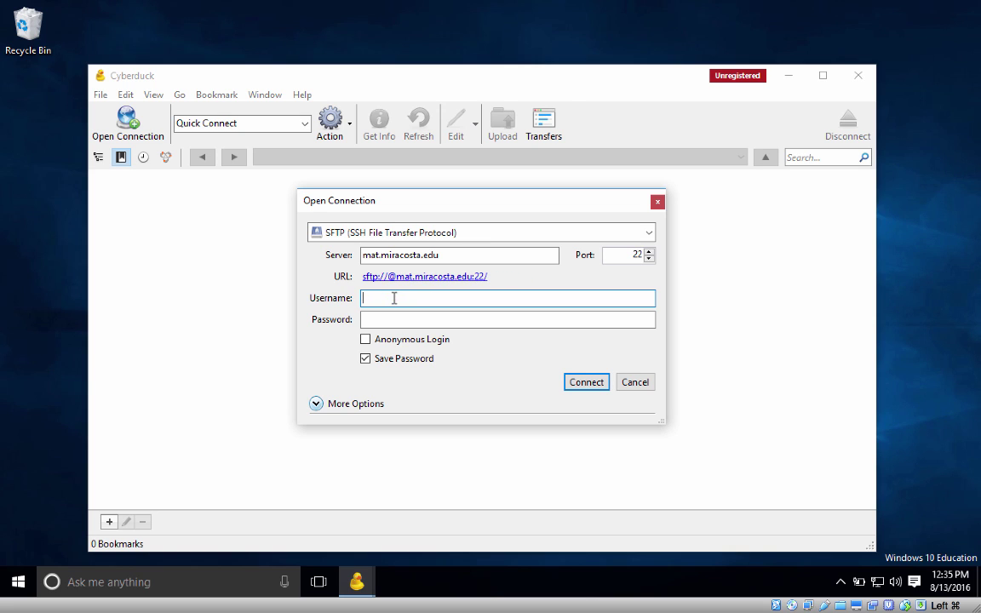
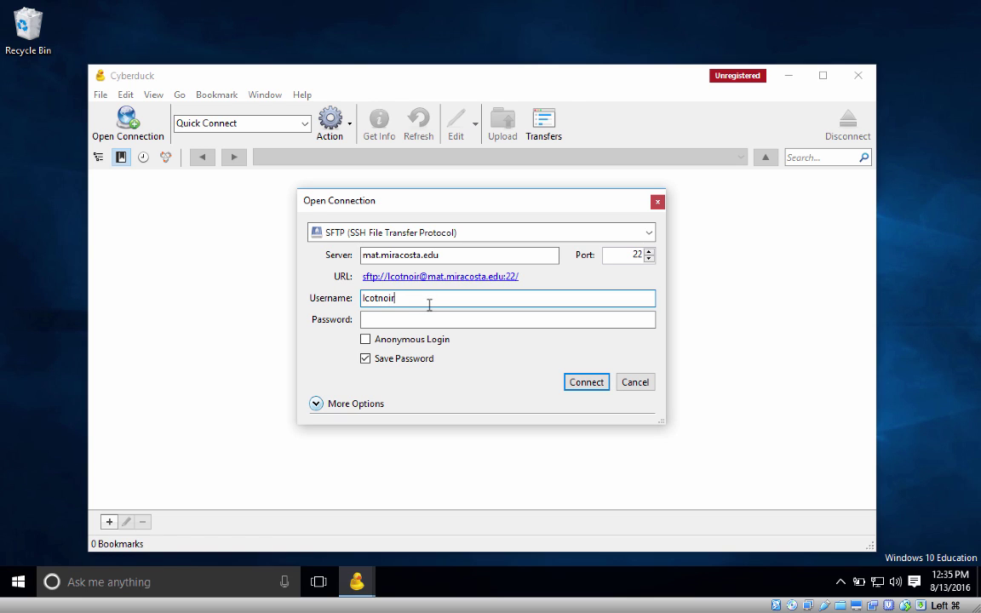
pyautogui.moveTo(429, 304); pyautogui.dragTo(351, 305)
pyautogui.click(392, 320)
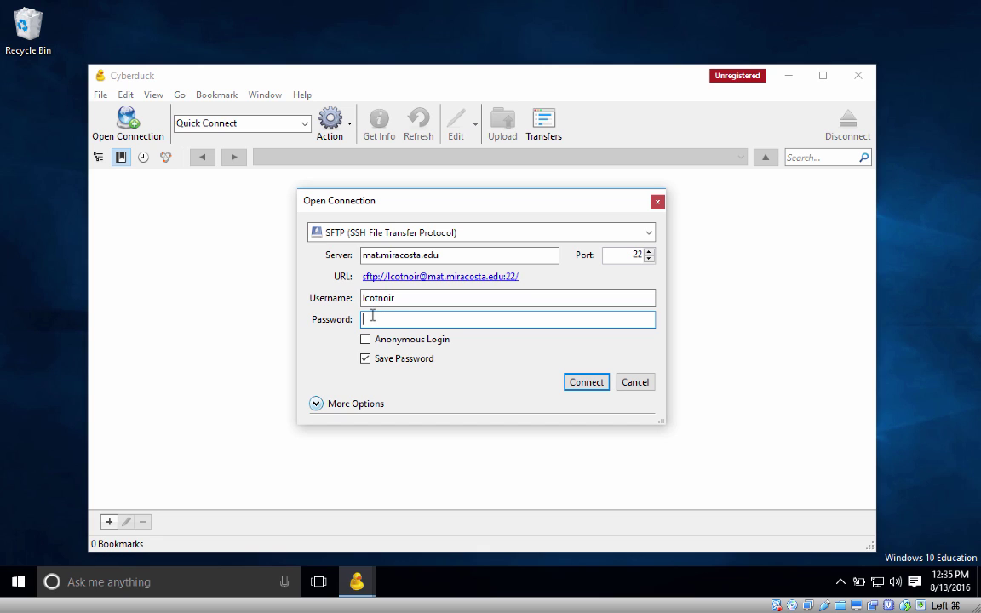
pyautogui.write('•••••••••••••••')
# Step: Connect to mat.miracosta.edu and allow the unknown fingerprint, listing the 76 items in /web
pyautogui.click(316, 405)
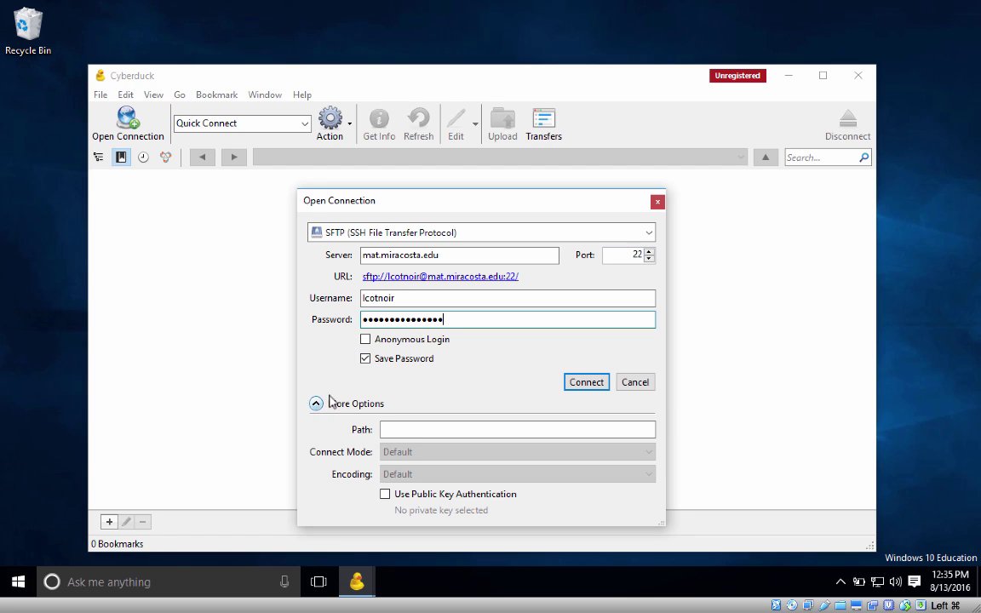
pyautogui.click(316, 404)
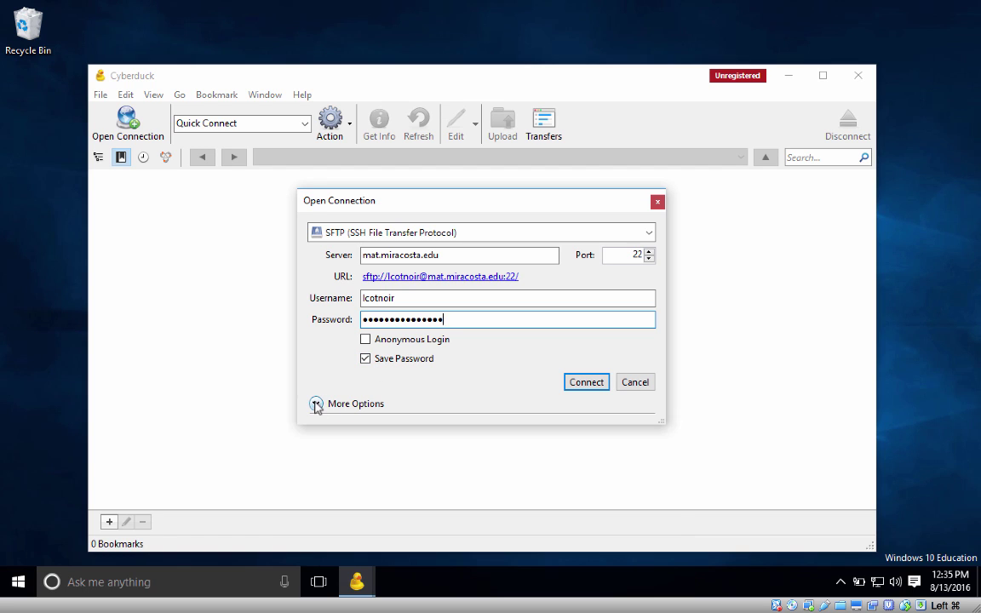
pyautogui.click(586, 382)
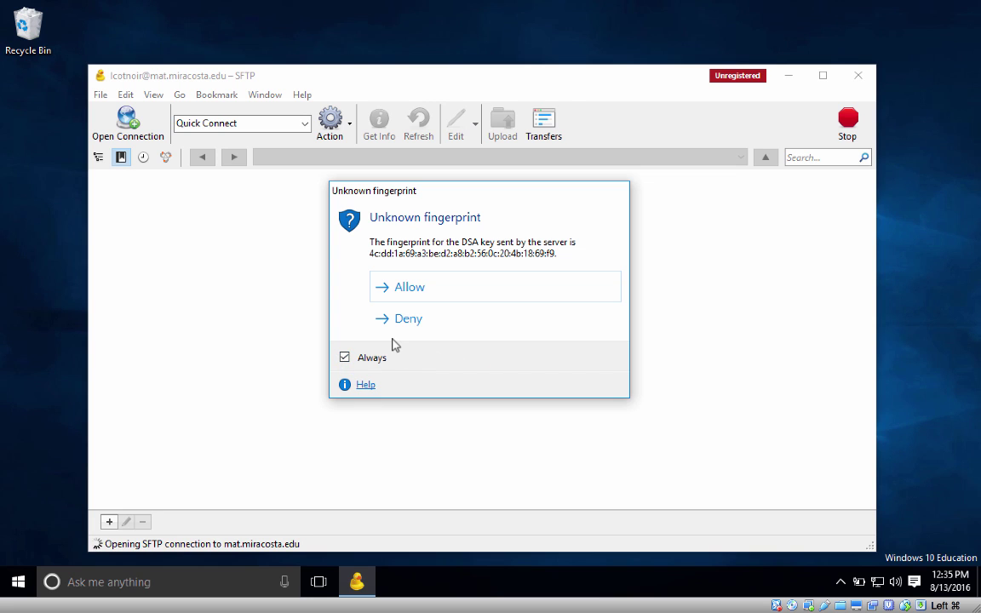
pyautogui.click(409, 289)
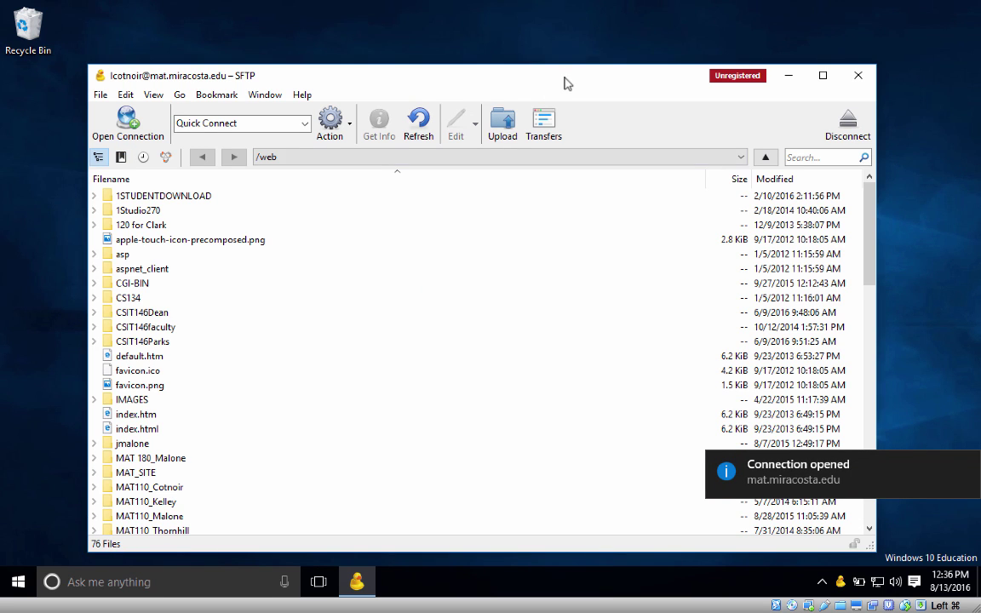
# Step: Check the remote path list (/web and /), then open the taskbar's Cortana search panel
pyautogui.click(297, 156)
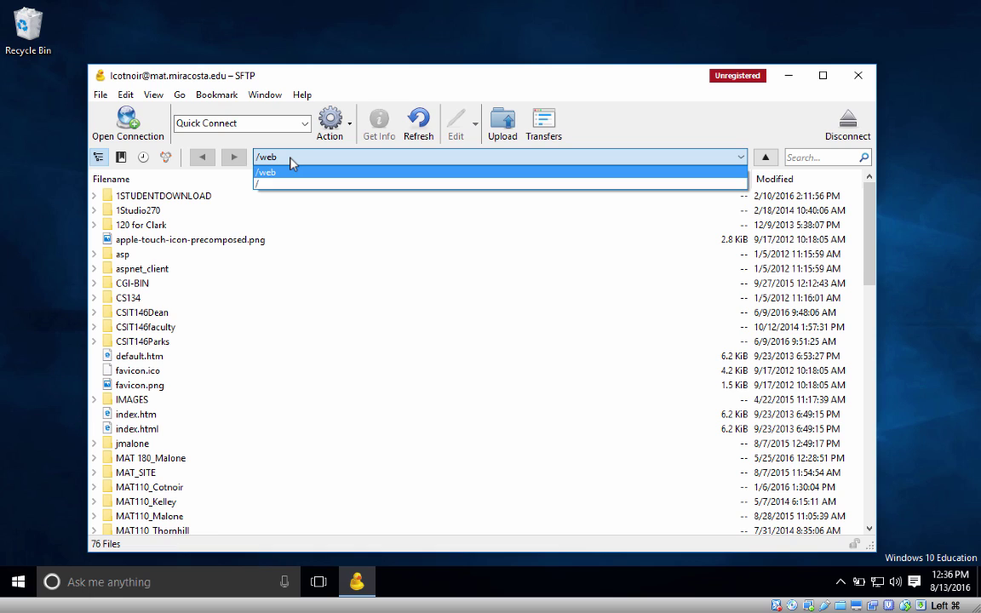
pyautogui.click(289, 158)
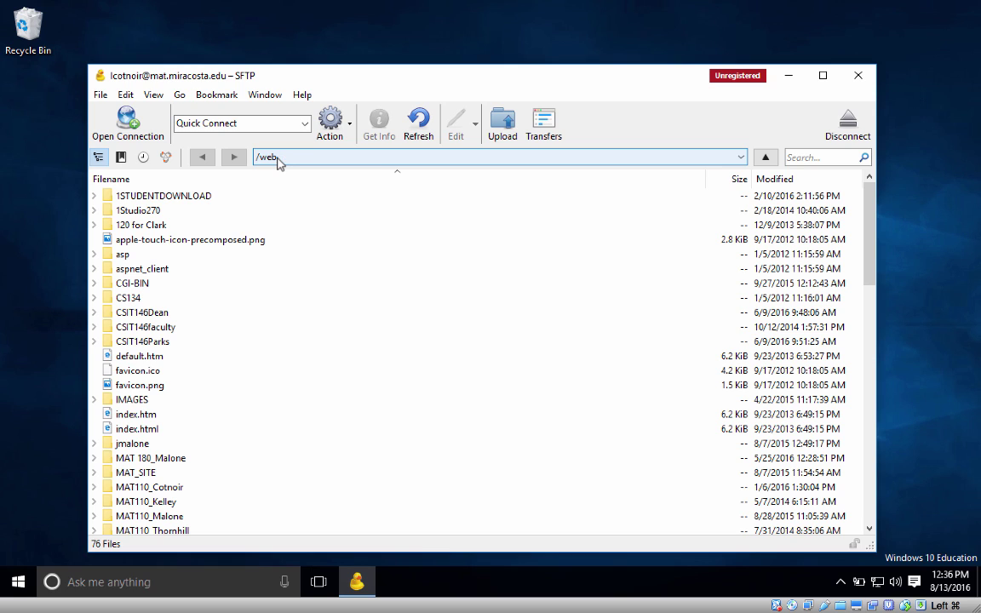
pyautogui.click(148, 594)
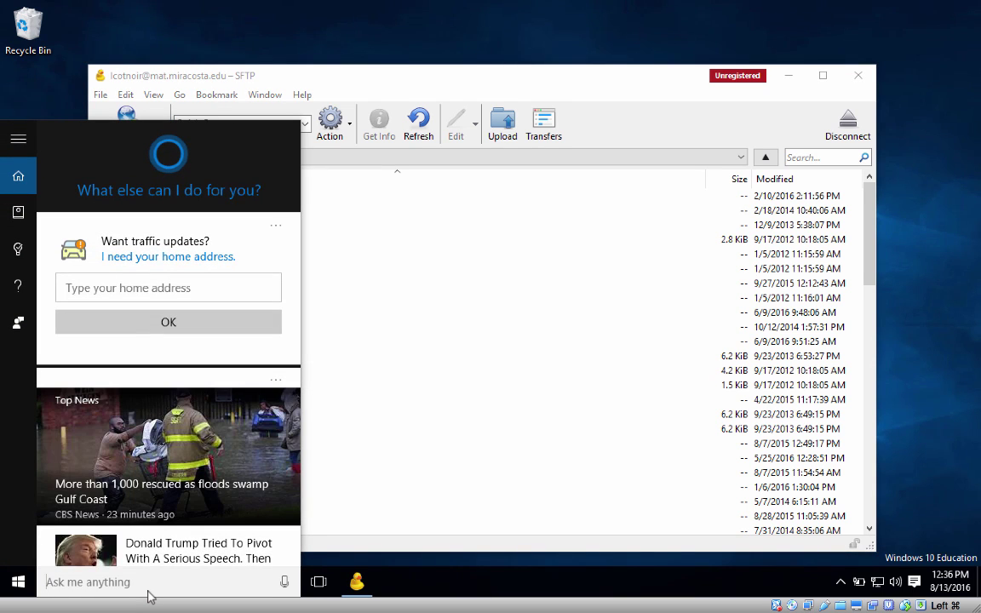
# Step: Launch Internet Explorer by searching 'internet', choose Ask me later, and place it right of Cyberduck
pyautogui.write('internet')
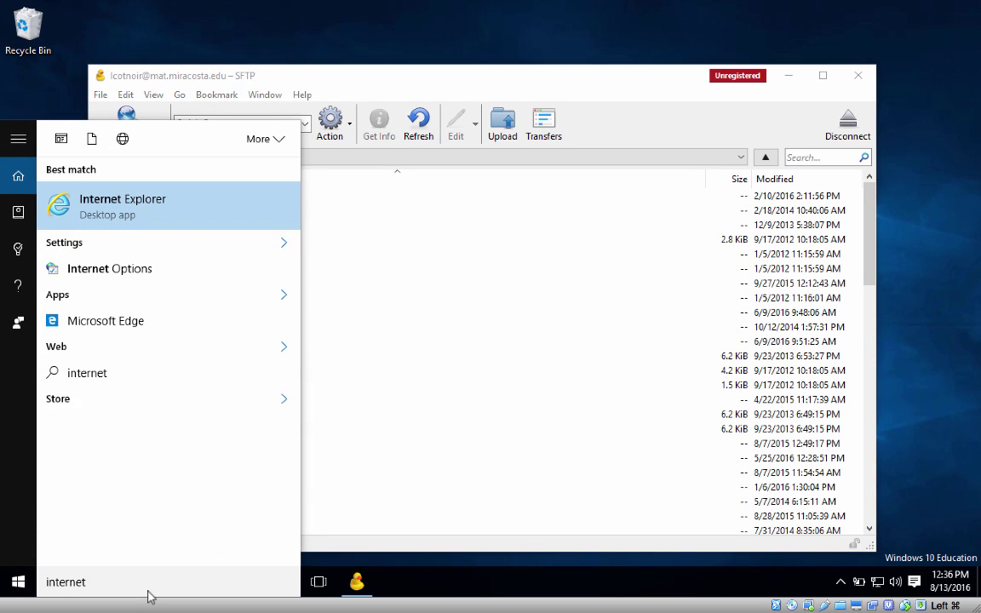
pyautogui.press('Return')
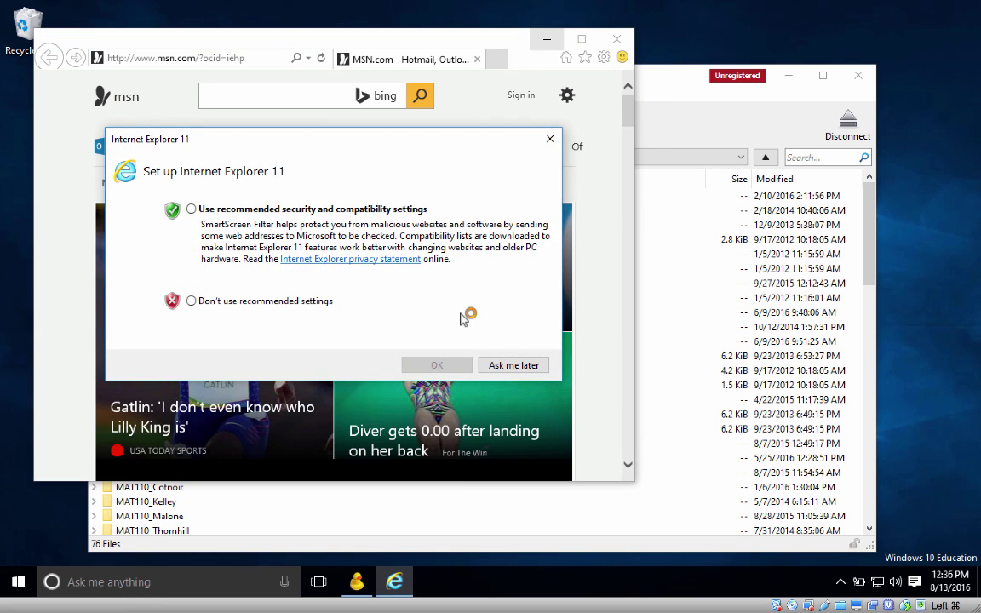
pyautogui.click(514, 365)
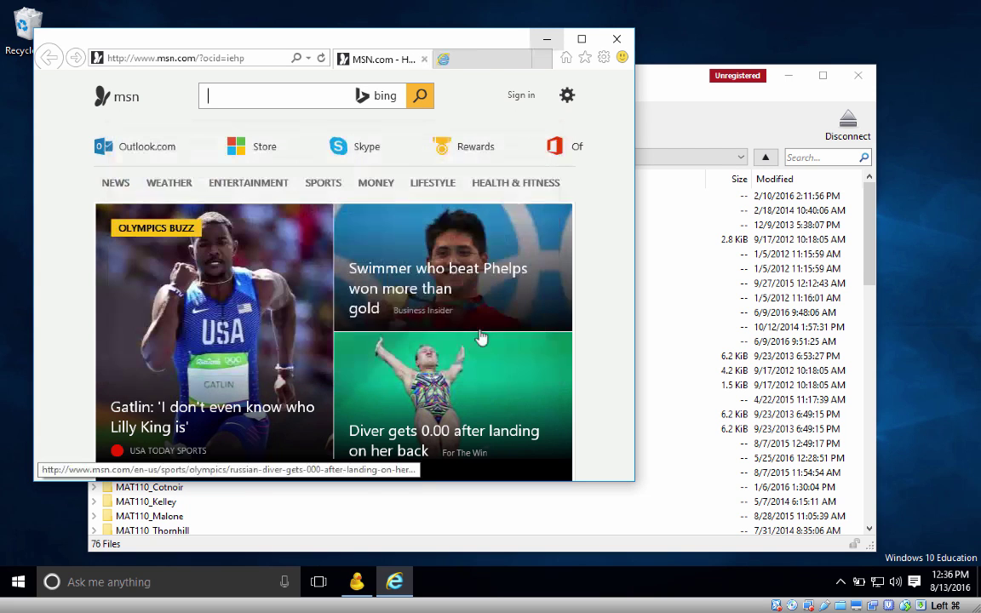
pyautogui.click(213, 57)
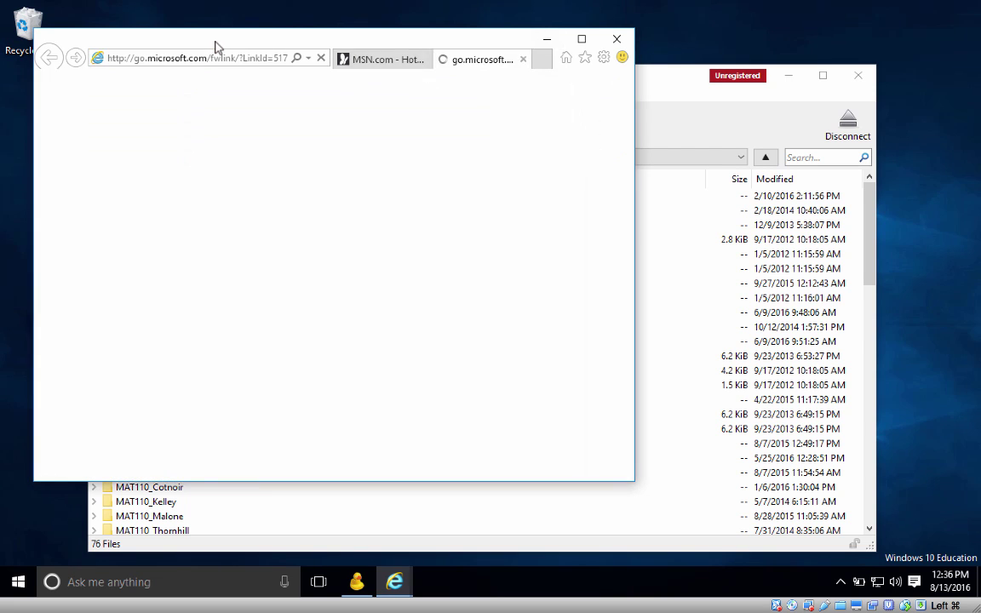
pyautogui.moveTo(219, 44); pyautogui.dragTo(494, 47)
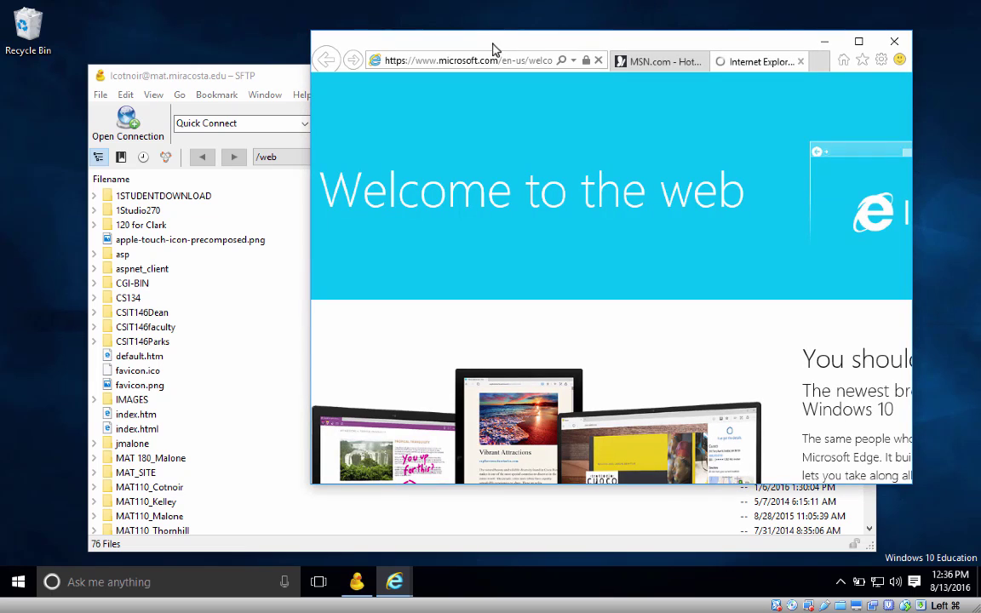
# Step: Close the IE welcome tab, type mat.miracosta.edu/ as the address, and return to Cyberduck's /web listing
pyautogui.click(493, 59)
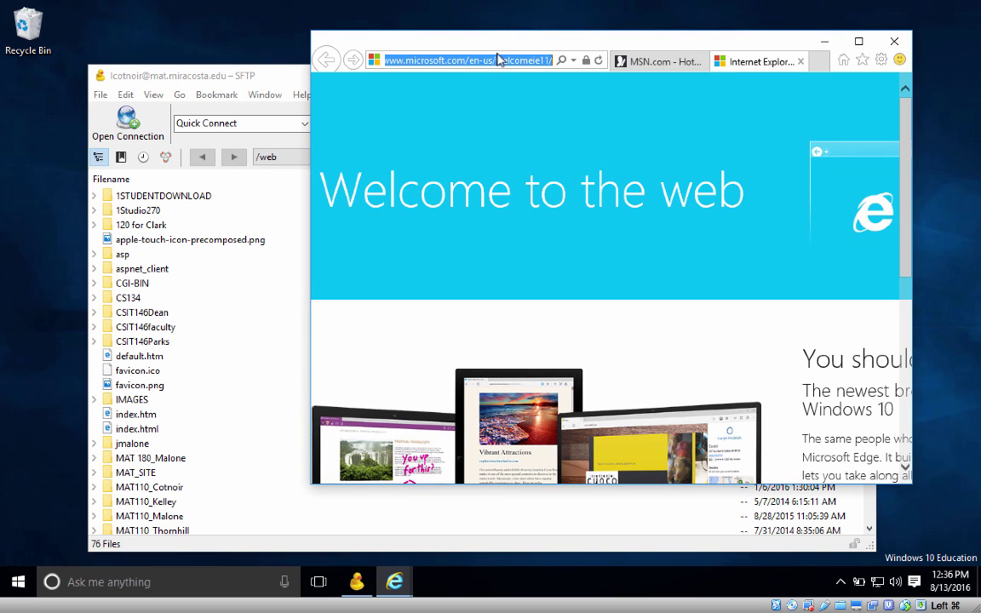
pyautogui.click(800, 62)
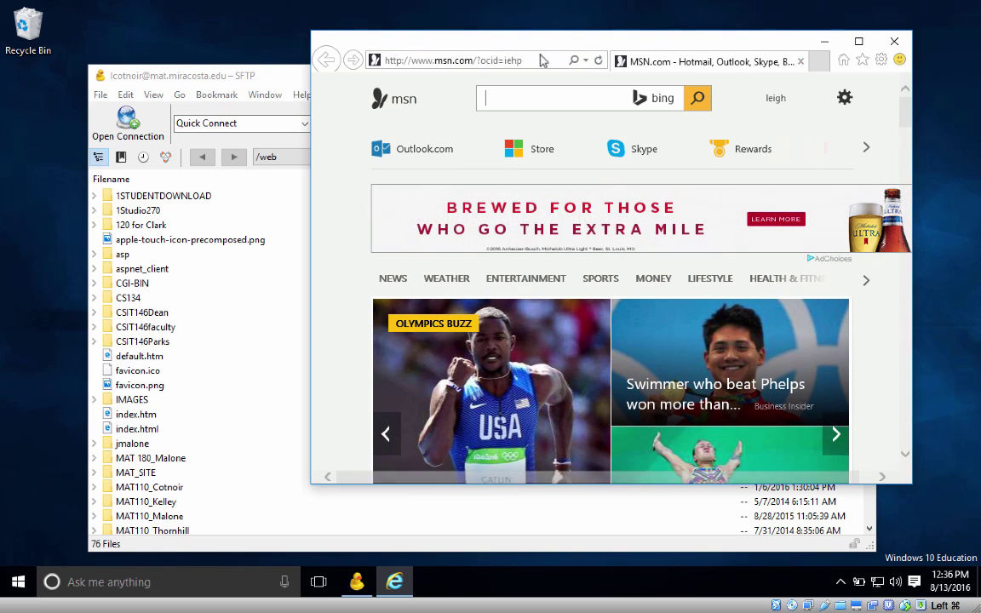
pyautogui.click(516, 60)
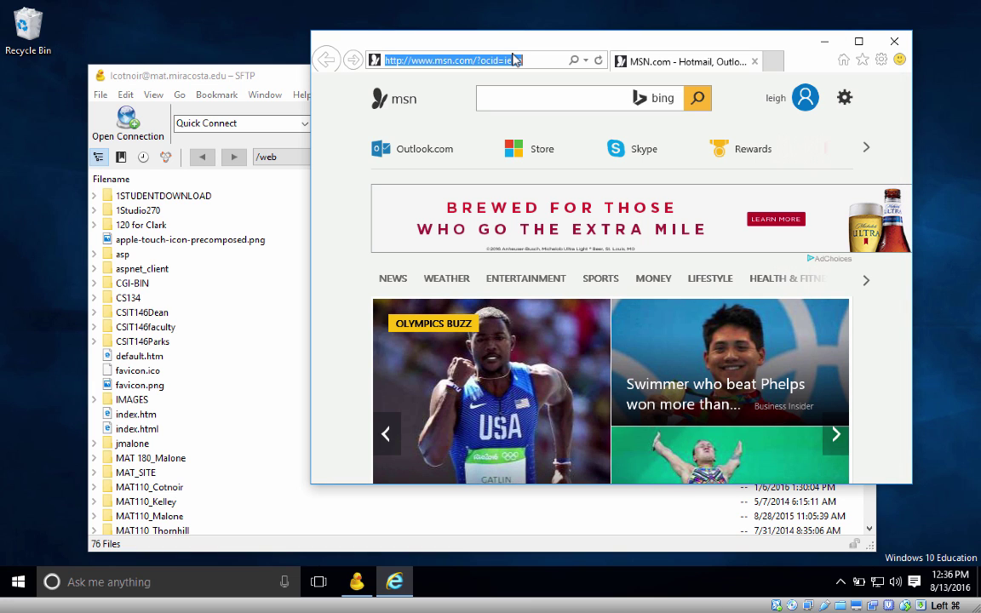
pyautogui.write('mat.mira')
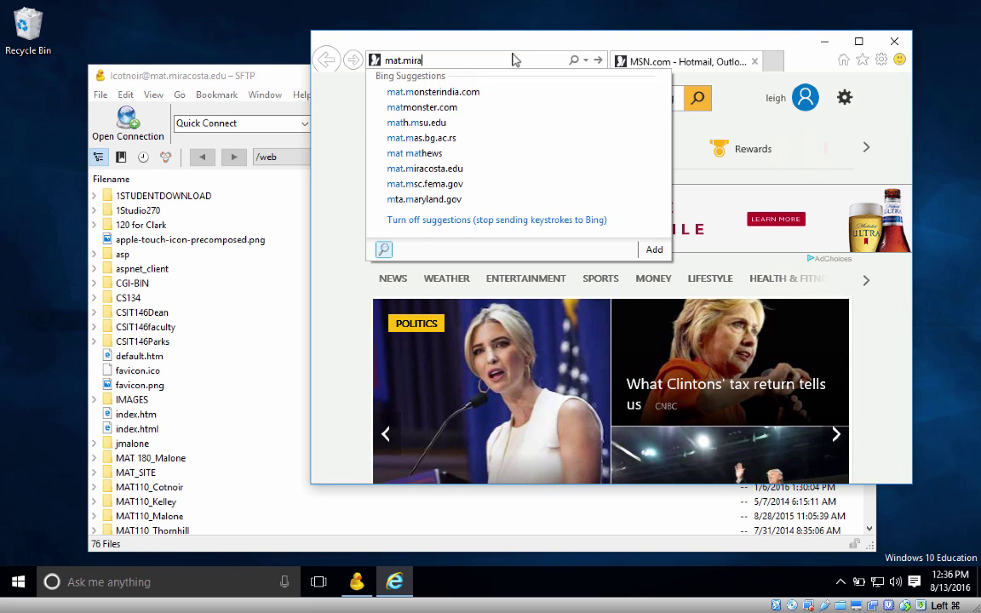
pyautogui.write('costa.edu')
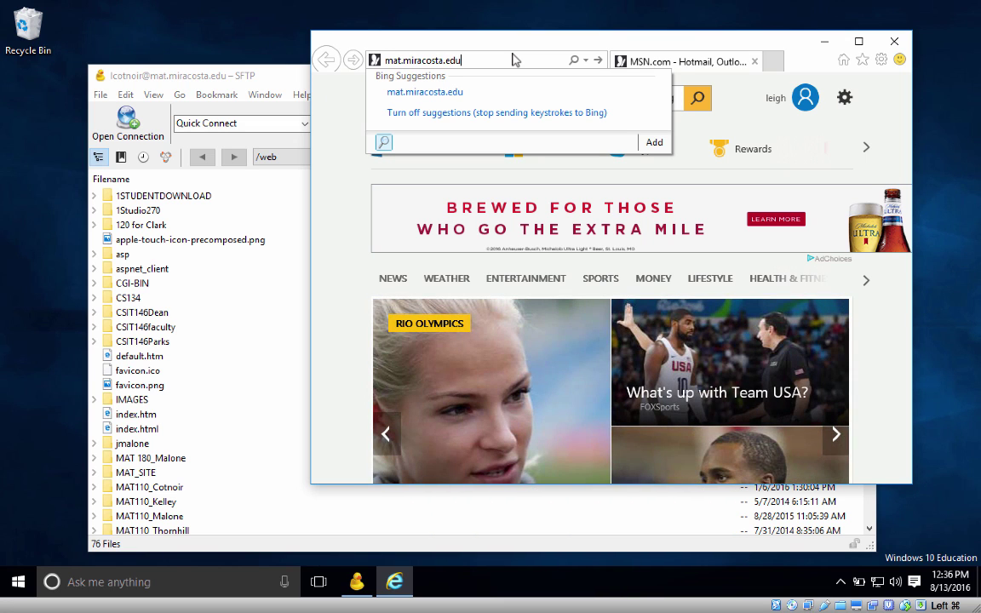
pyautogui.write('/')
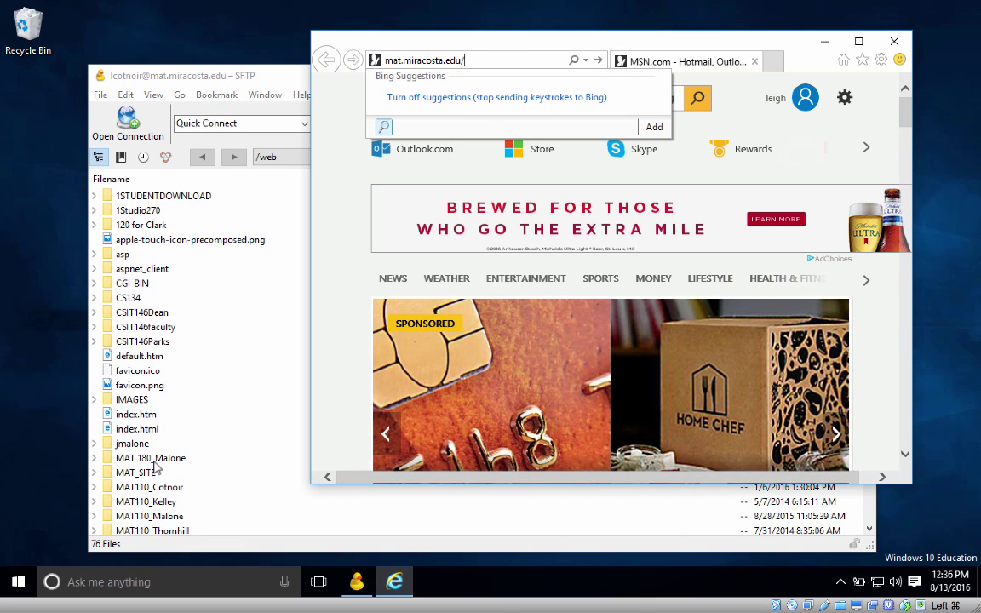
pyautogui.scroll(-1, 155, 466)
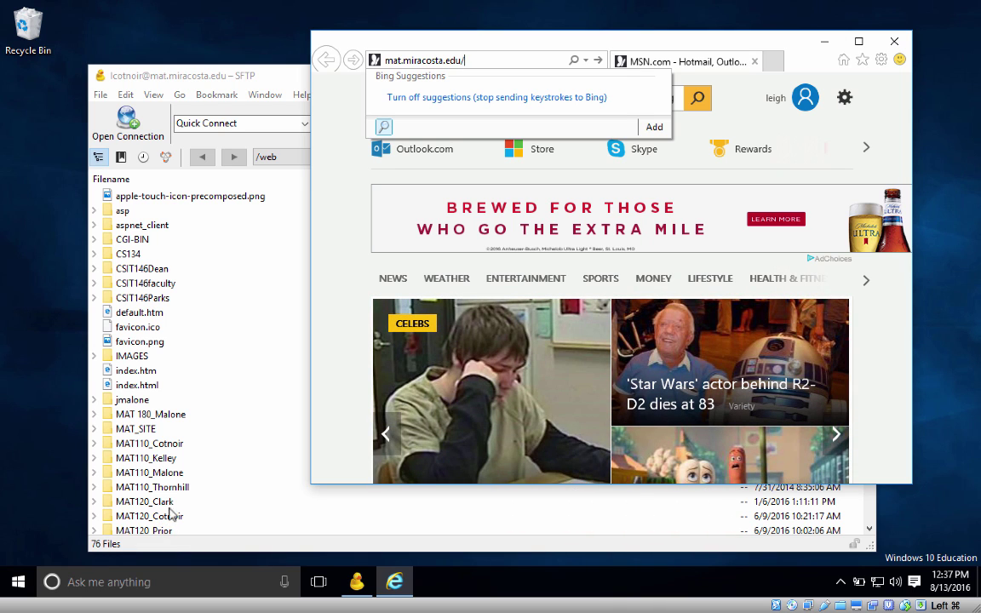
pyautogui.click(252, 74)
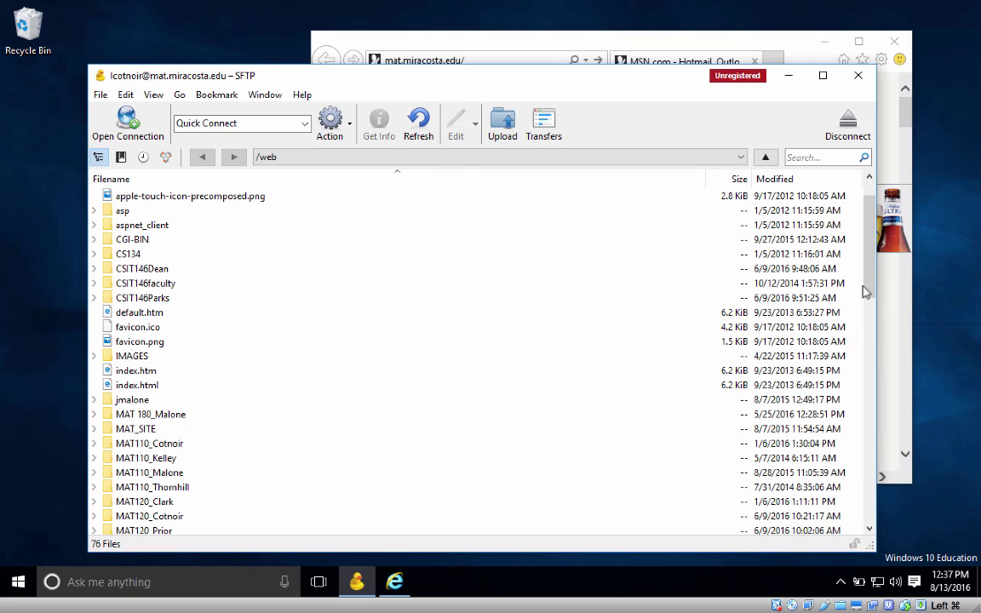
# Step: Load mat.miracosta.edu/MAT125_Cotnoir/ in Internet Explorer, then bring Cyberduck back in front
pyautogui.moveTo(871, 287); pyautogui.dragTo(872, 324)
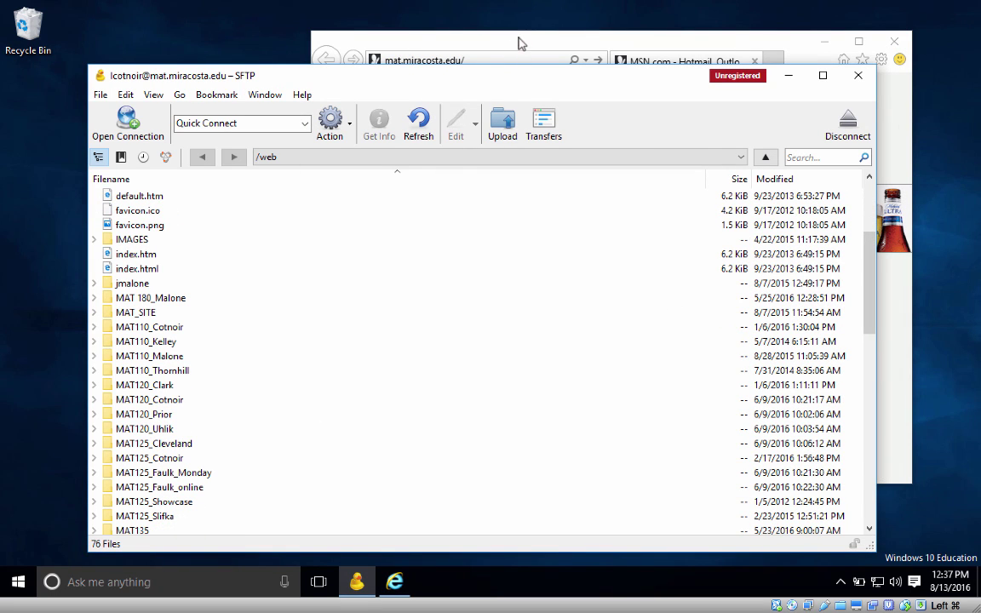
pyautogui.click(467, 36)
pyautogui.click(494, 61)
pyautogui.click(494, 60)
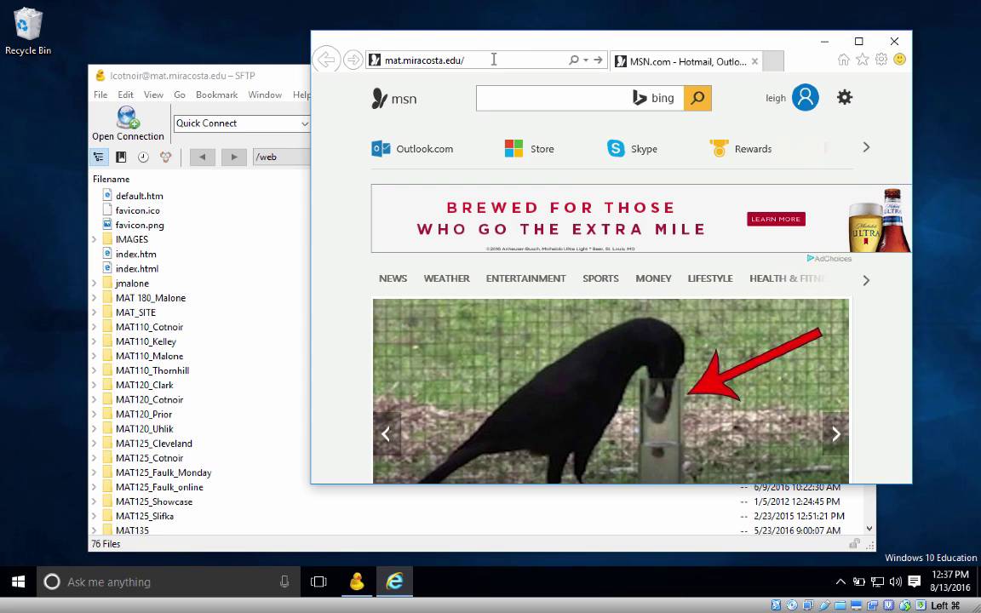
pyautogui.write('MAT125')
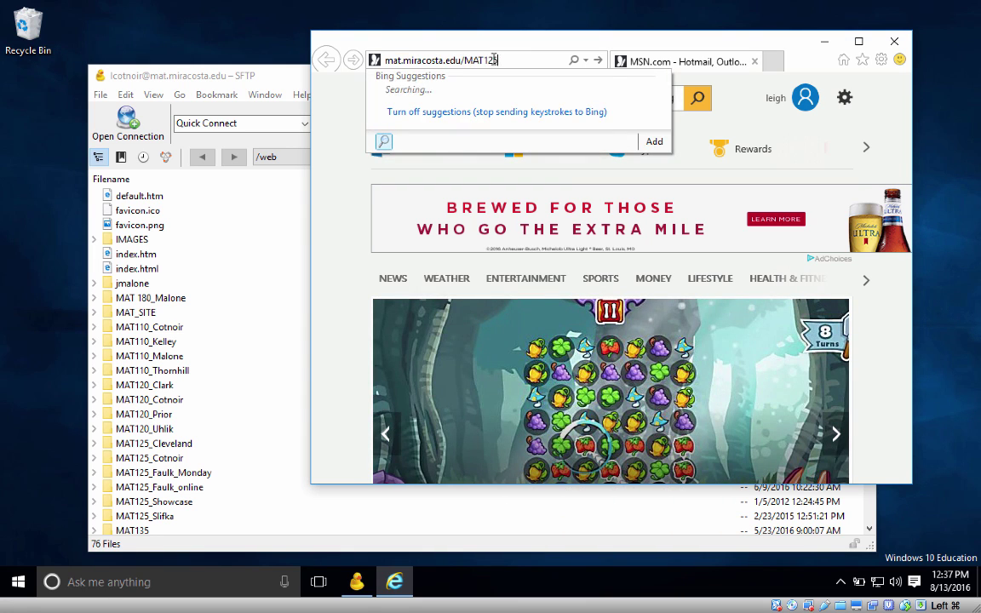
pyautogui.write('_Cotnoir')
pyautogui.press('Return')
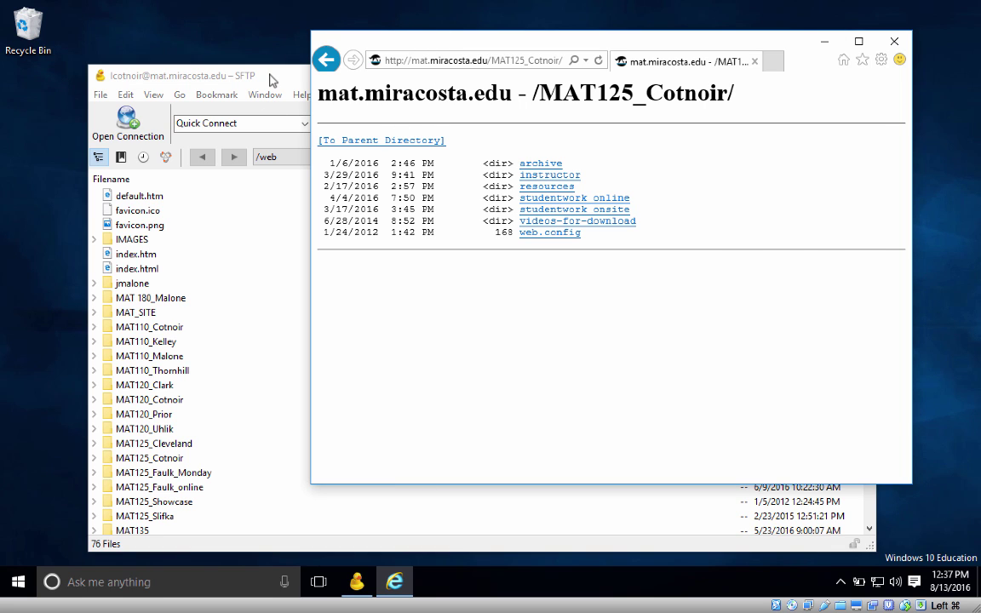
pyautogui.click(244, 70)
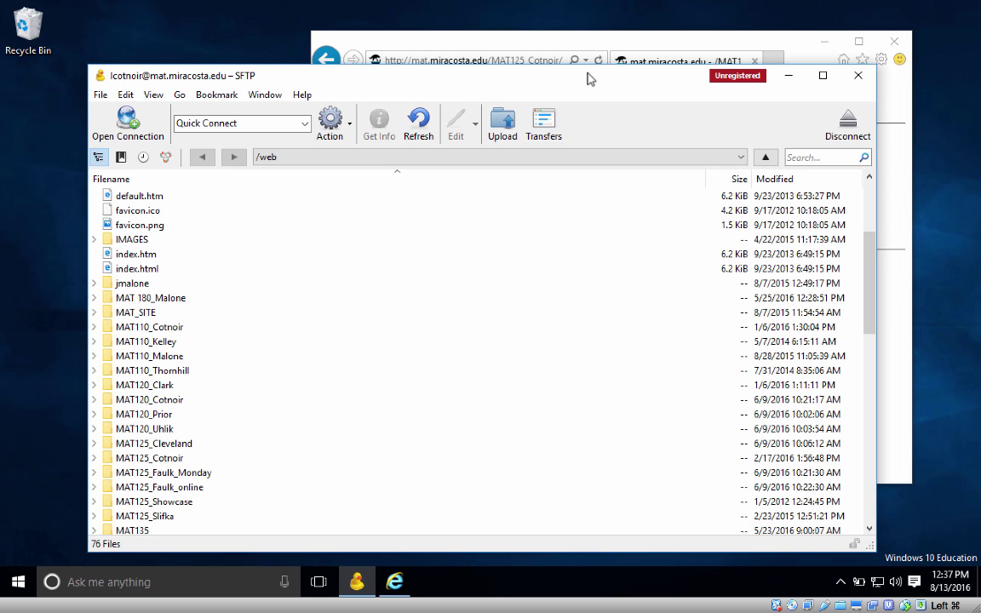
# Step: Nudge the Cyberduck window and select the http part of the MAT125_Cotnoir page address
pyautogui.moveTo(587, 79); pyautogui.dragTo(578, 89)
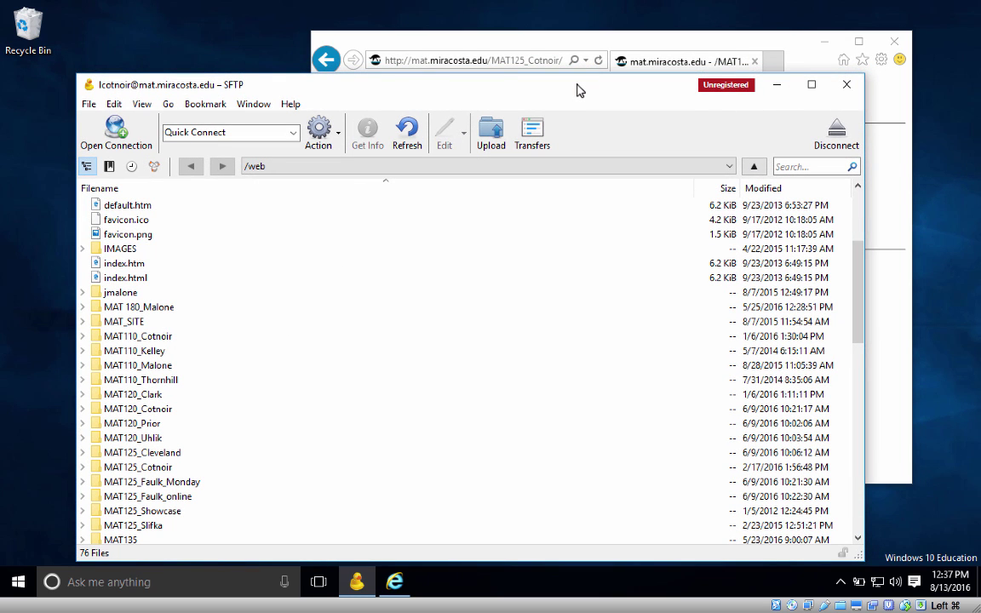
pyautogui.click(622, 43)
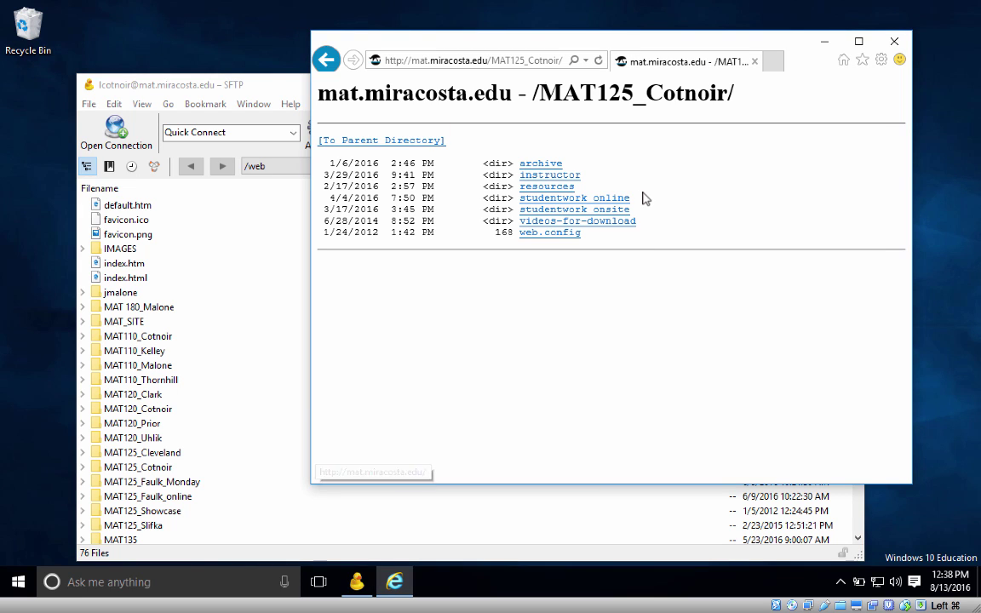
pyautogui.click(392, 61)
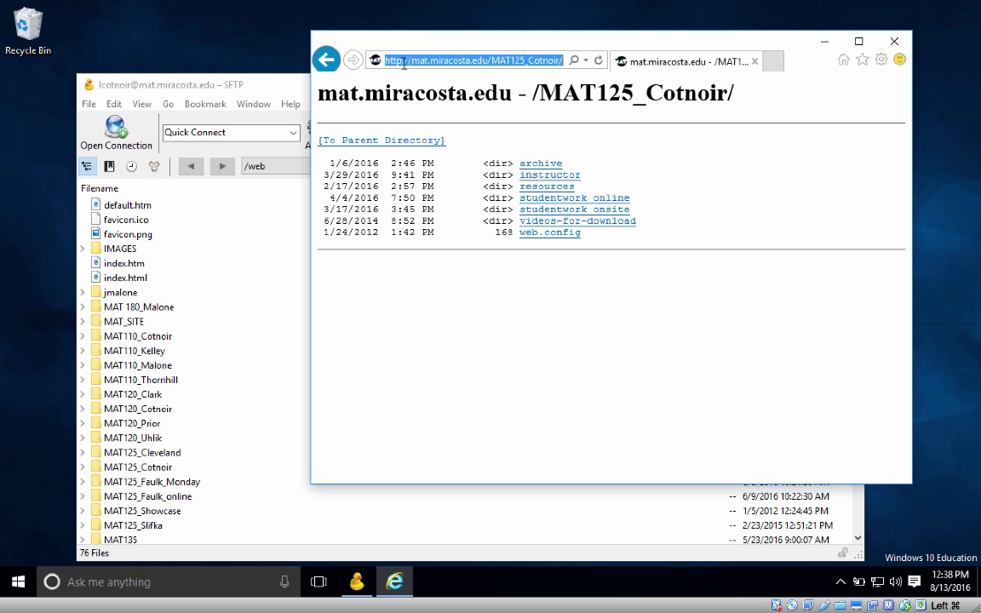
pyautogui.click(401, 61)
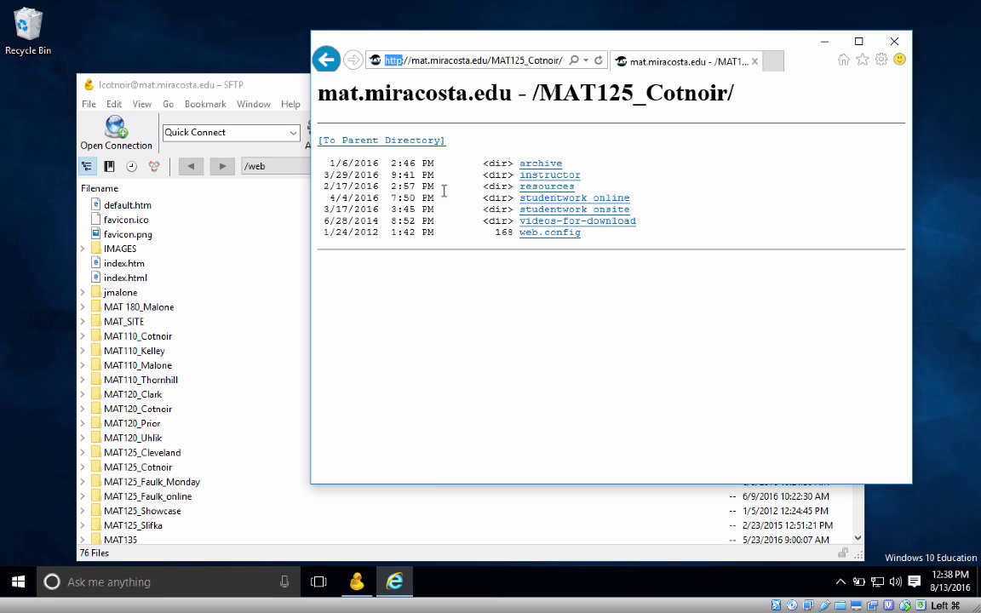
pyautogui.moveTo(401, 61); pyautogui.dragTo(385, 62)
# Step: Switch between Cyberduck and Internet Explorer, then drag the browser to the screen's right edge
pyautogui.click(238, 89)
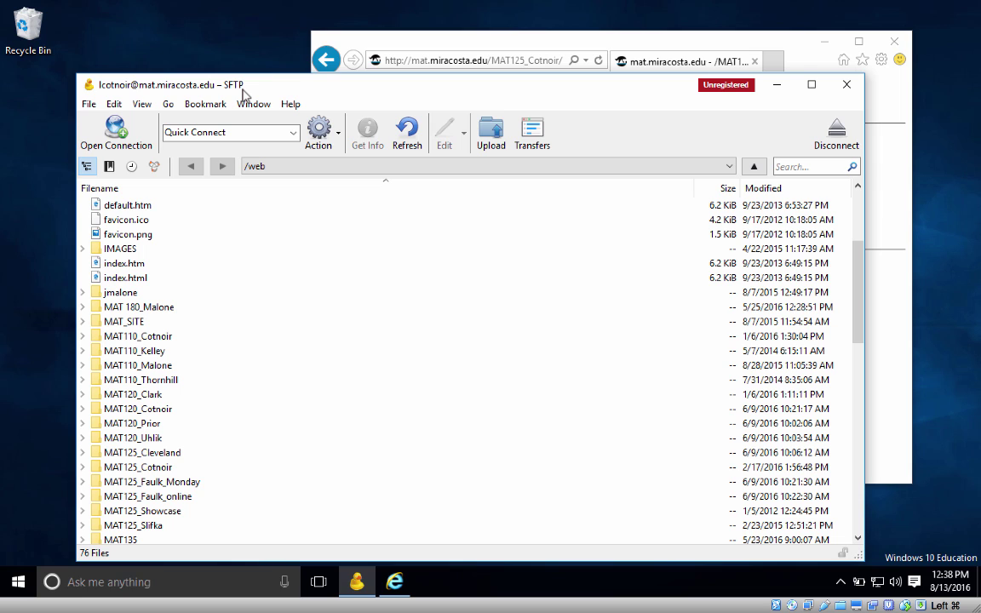
pyautogui.click(455, 45)
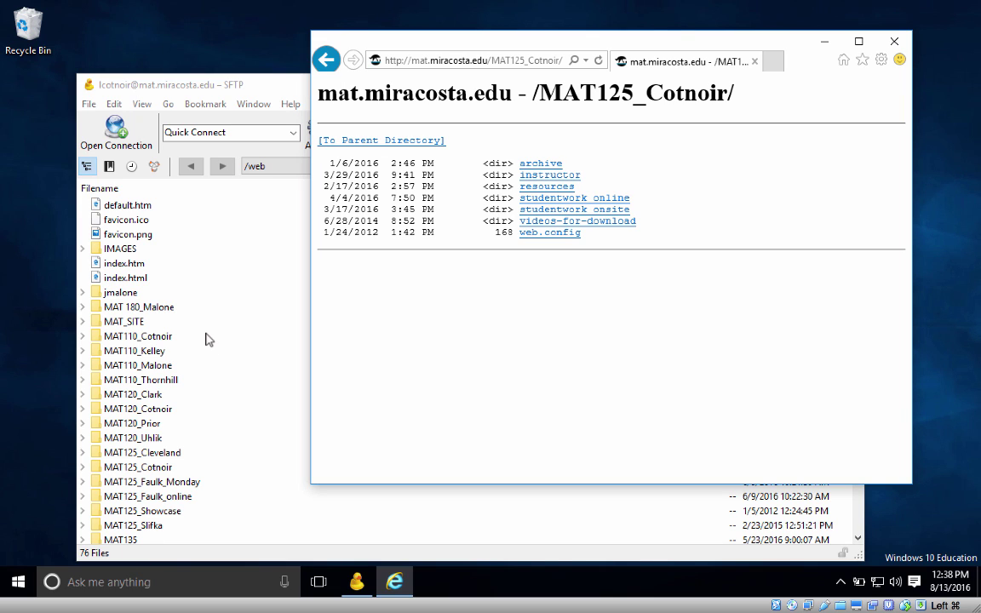
pyautogui.click(251, 90)
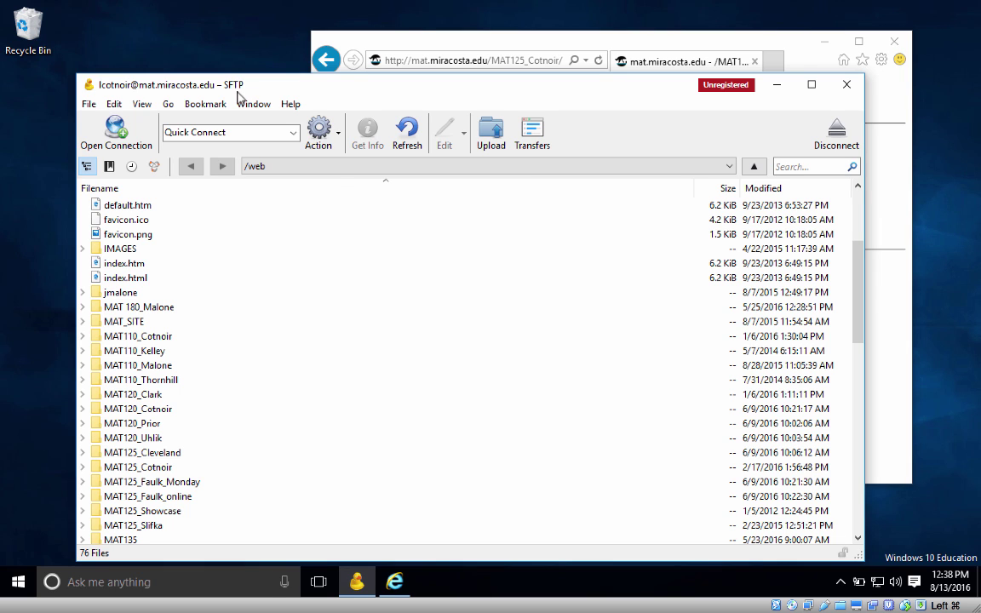
pyautogui.click(382, 36)
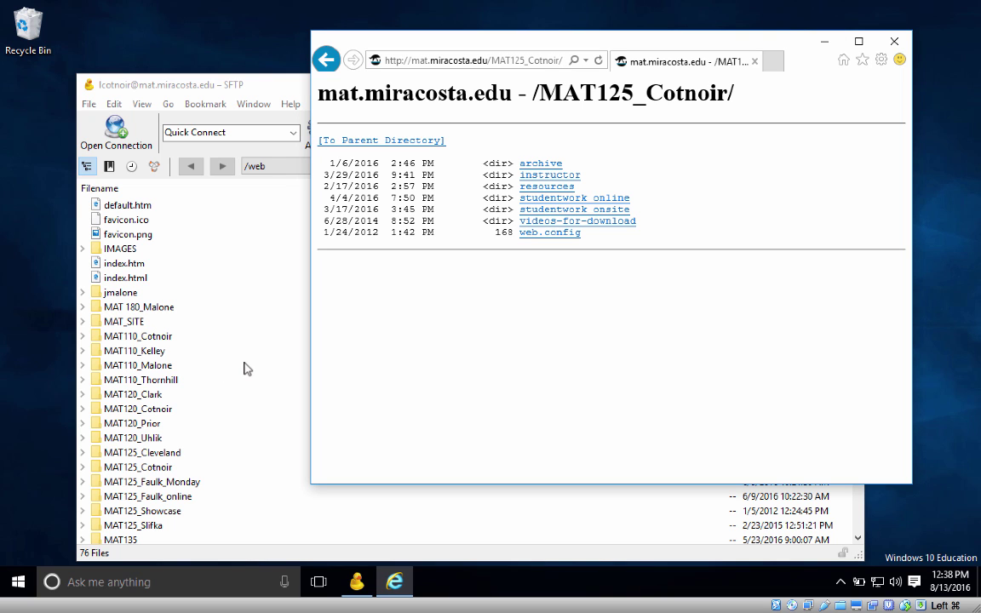
pyautogui.moveTo(423, 49); pyautogui.dragTo(796, 40)
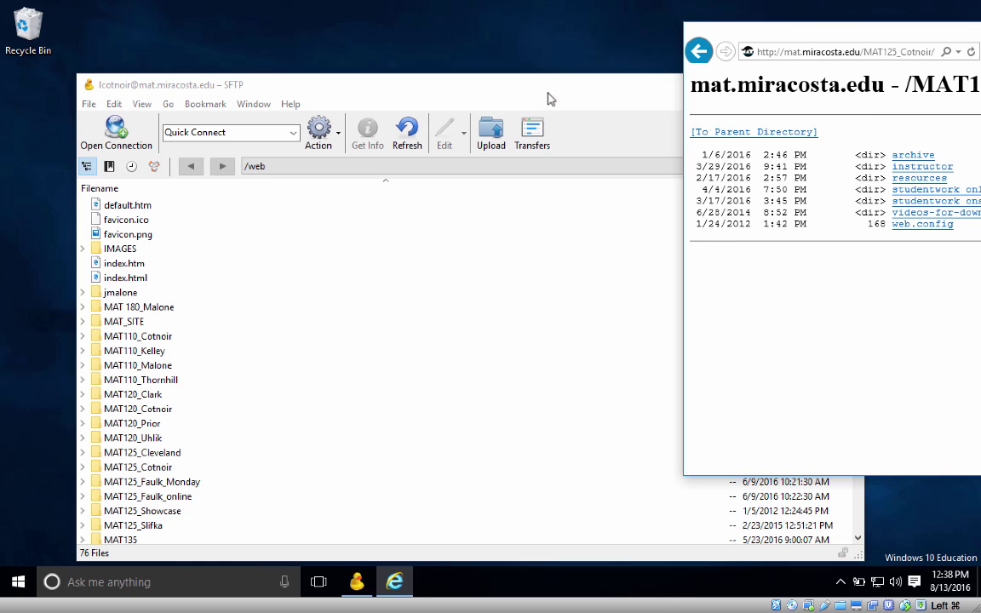
# Step: Raise the SFTP /web window slightly, then slide the Internet Explorer window left over it
pyautogui.click(547, 89)
pyautogui.moveTo(492, 93); pyautogui.dragTo(511, 73)
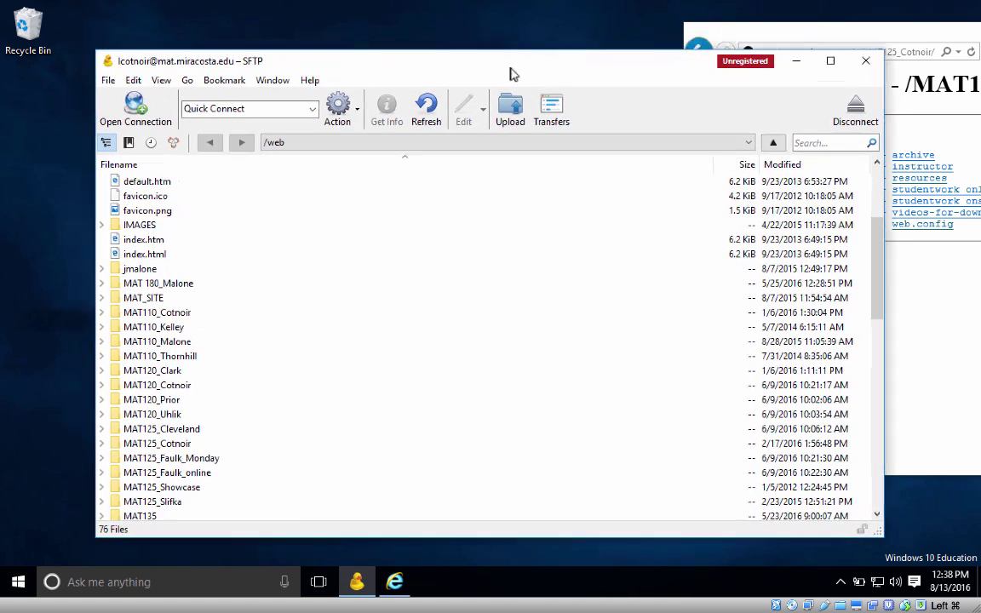
pyautogui.click(274, 144)
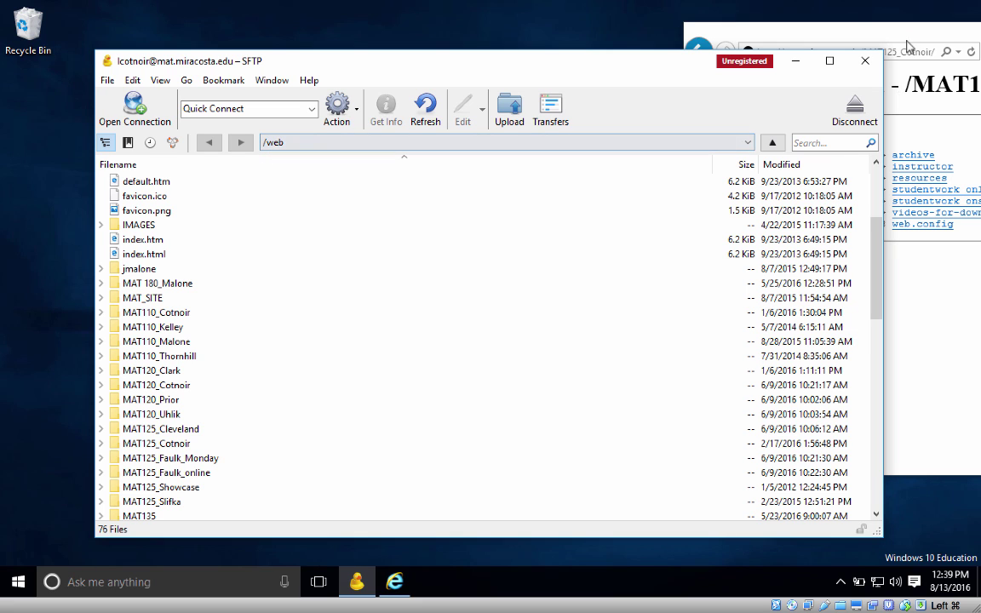
pyautogui.moveTo(818, 40); pyautogui.dragTo(662, 54)
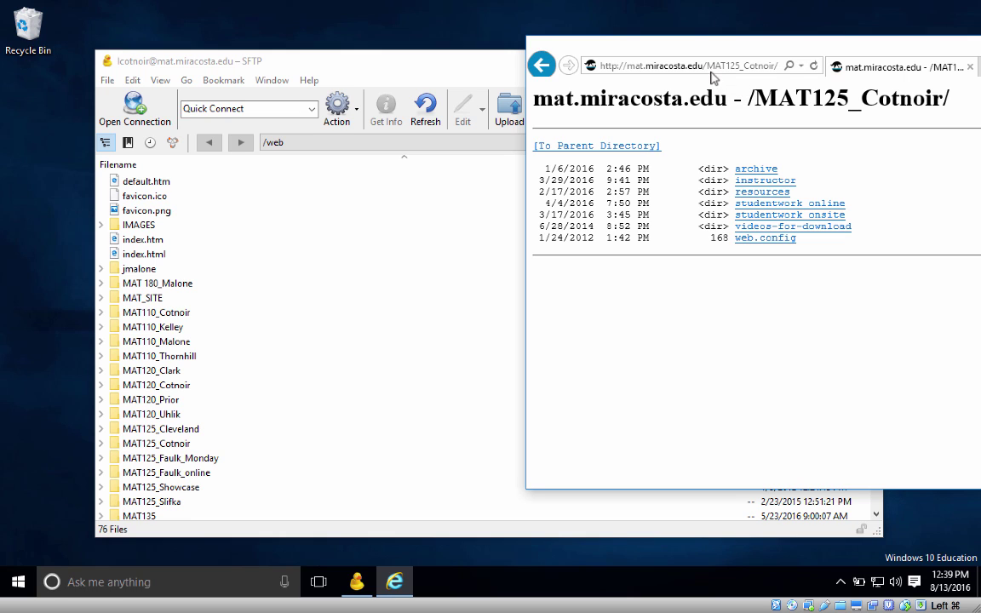
pyautogui.click(706, 67)
pyautogui.click(707, 66)
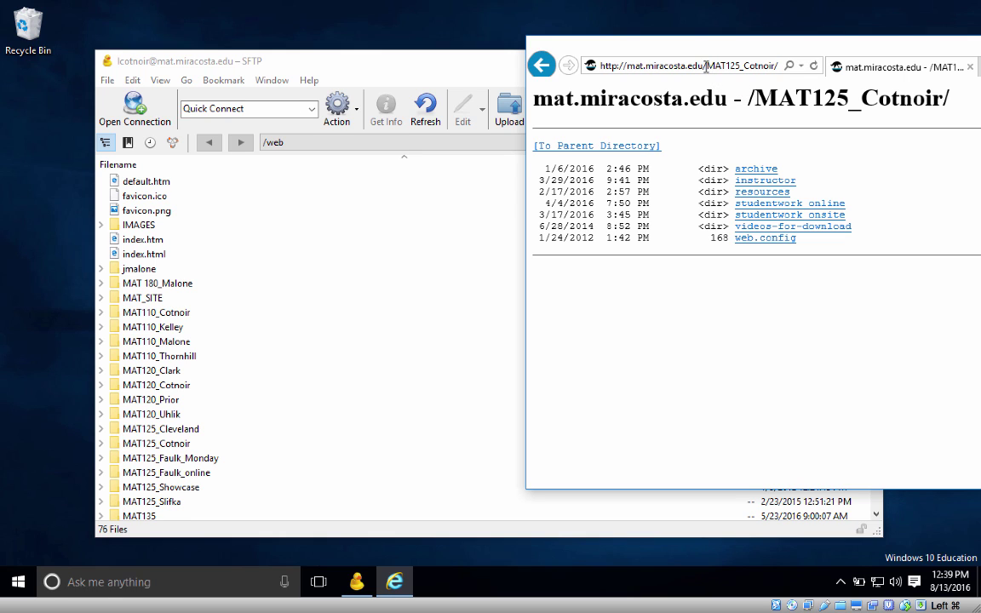
pyautogui.moveTo(704, 67); pyautogui.dragTo(551, 64)
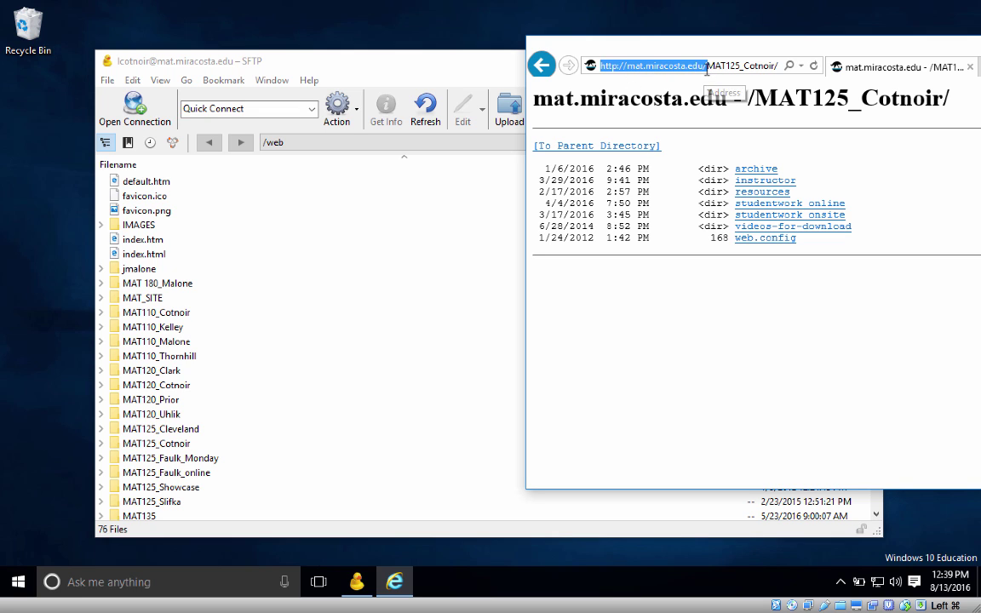
pyautogui.click(350, 60)
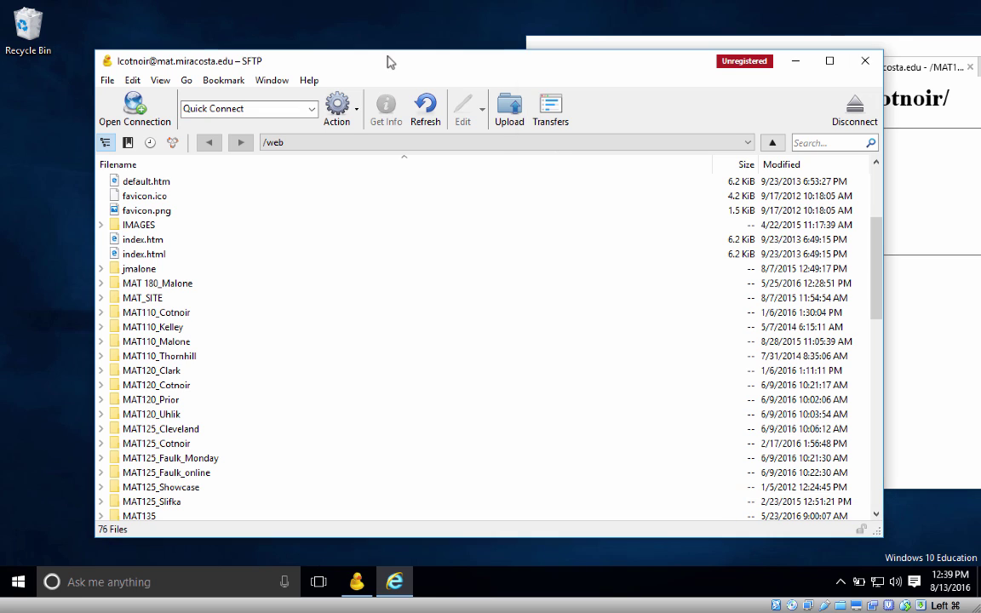
pyautogui.click(278, 146)
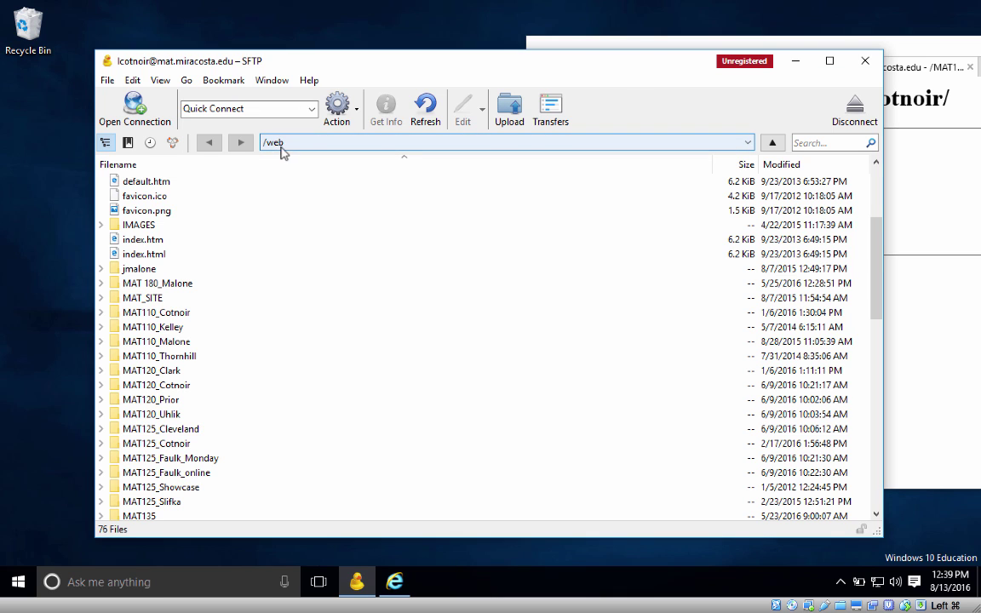
pyautogui.click(622, 44)
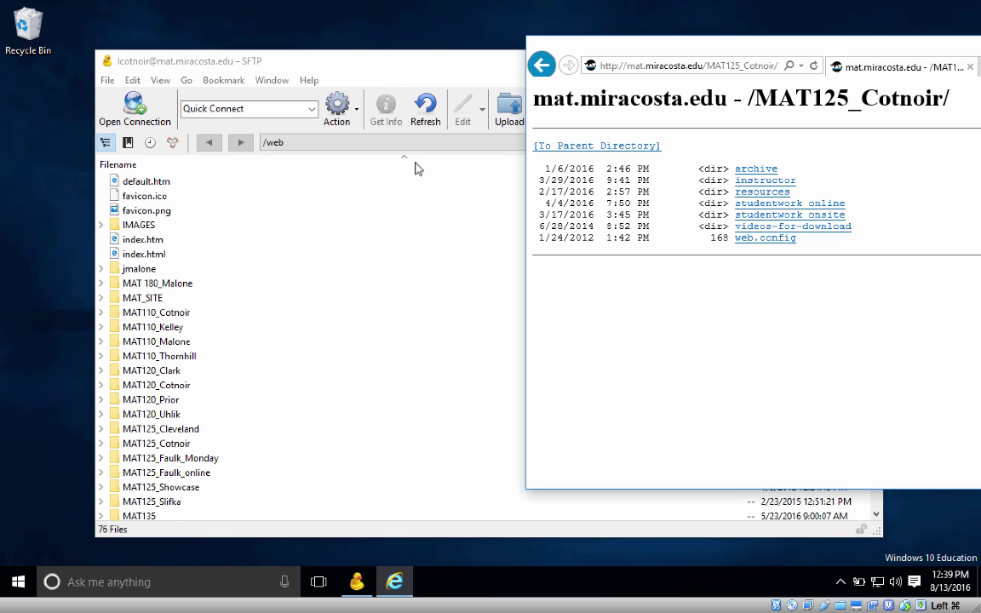
pyautogui.click(630, 68)
pyautogui.click(703, 67)
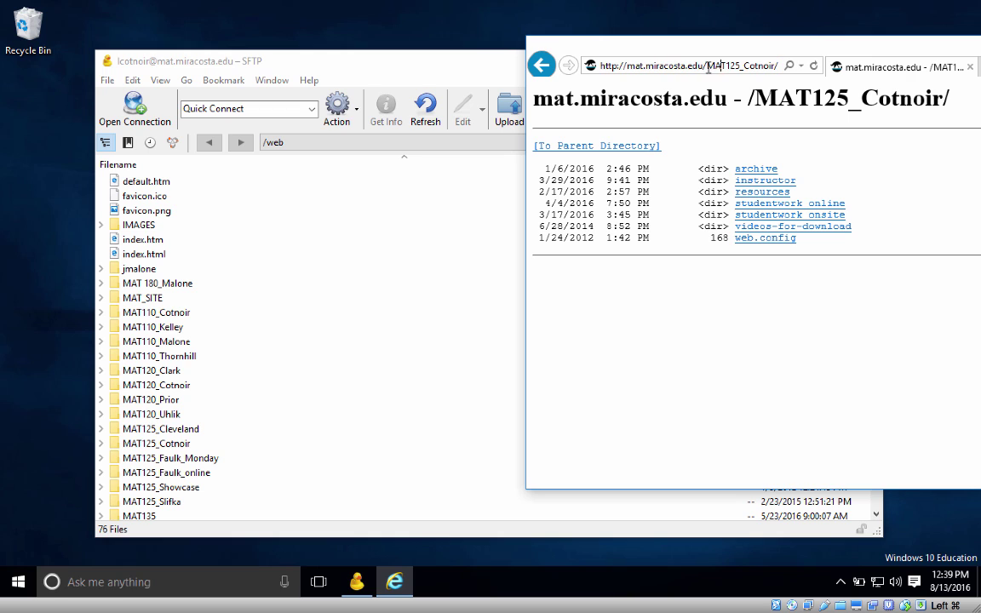
pyautogui.moveTo(703, 67); pyautogui.dragTo(624, 69)
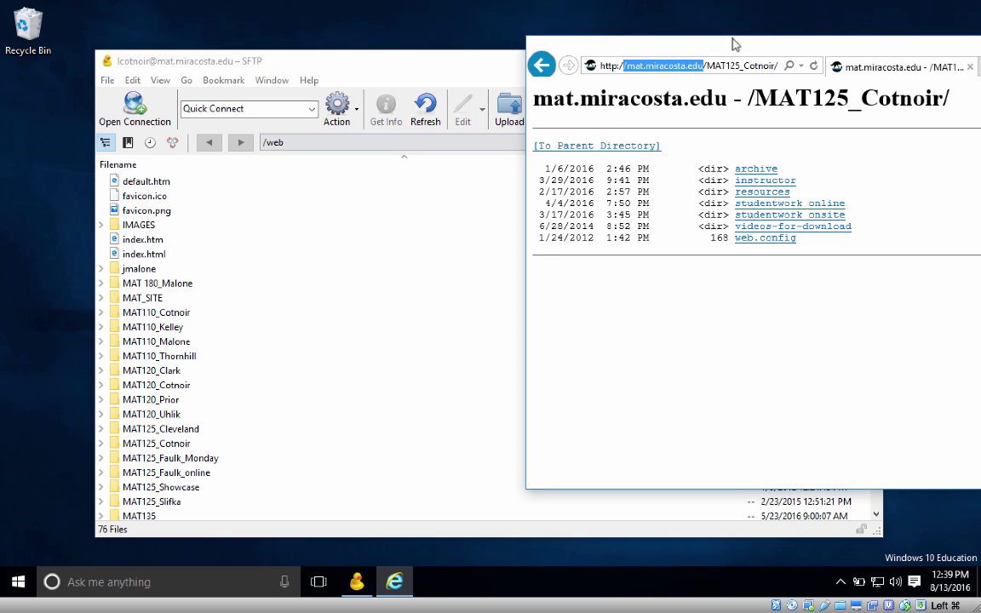
pyautogui.click(296, 144)
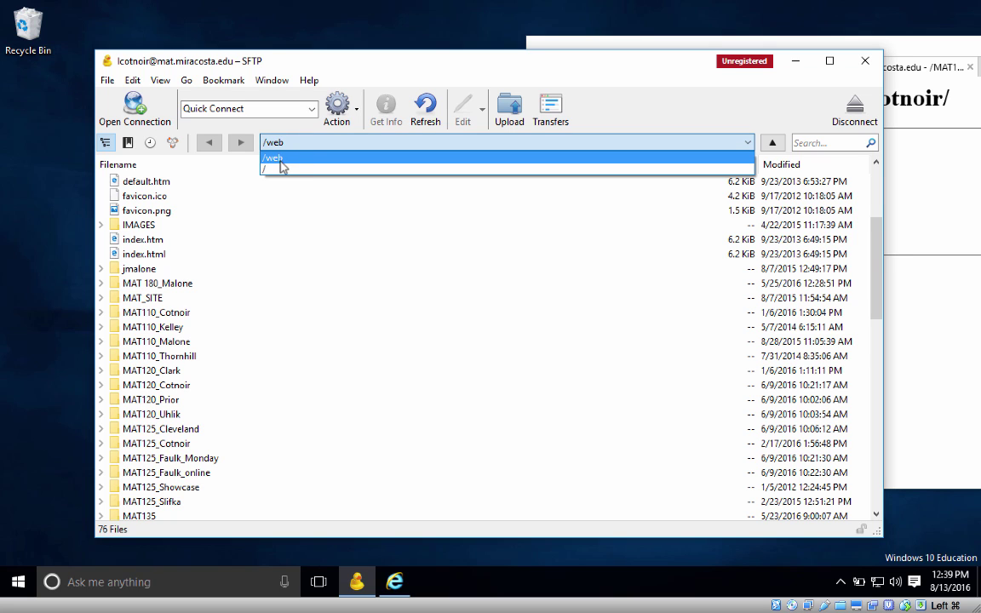
pyautogui.click(257, 188)
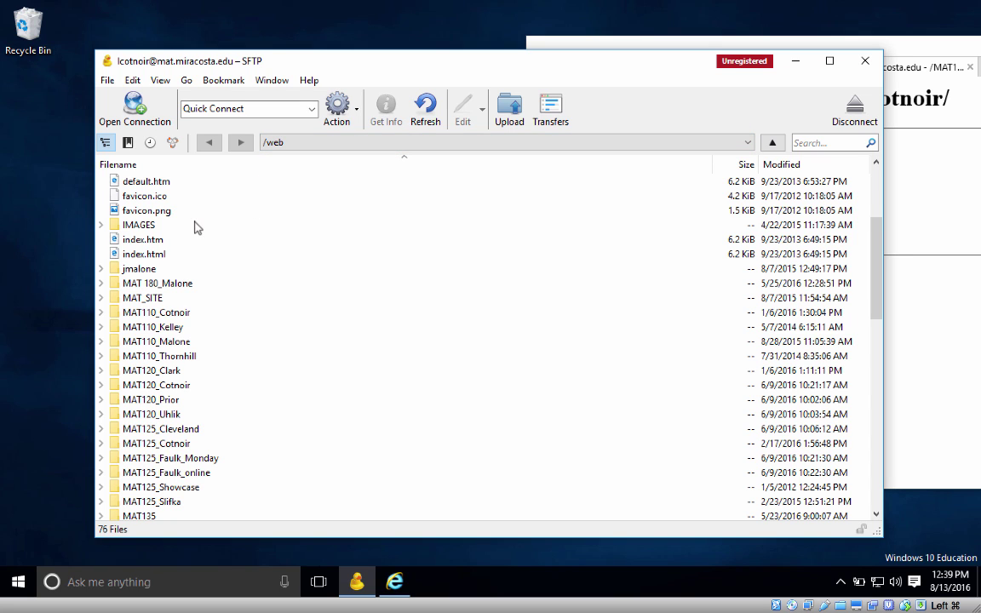
pyautogui.moveTo(352, 68); pyautogui.dragTo(352, 60)
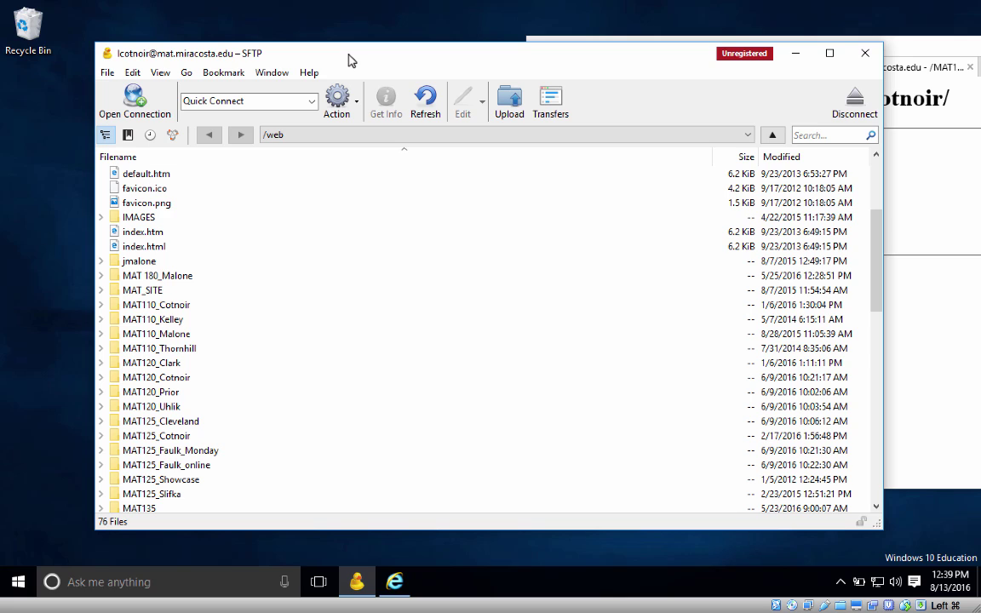